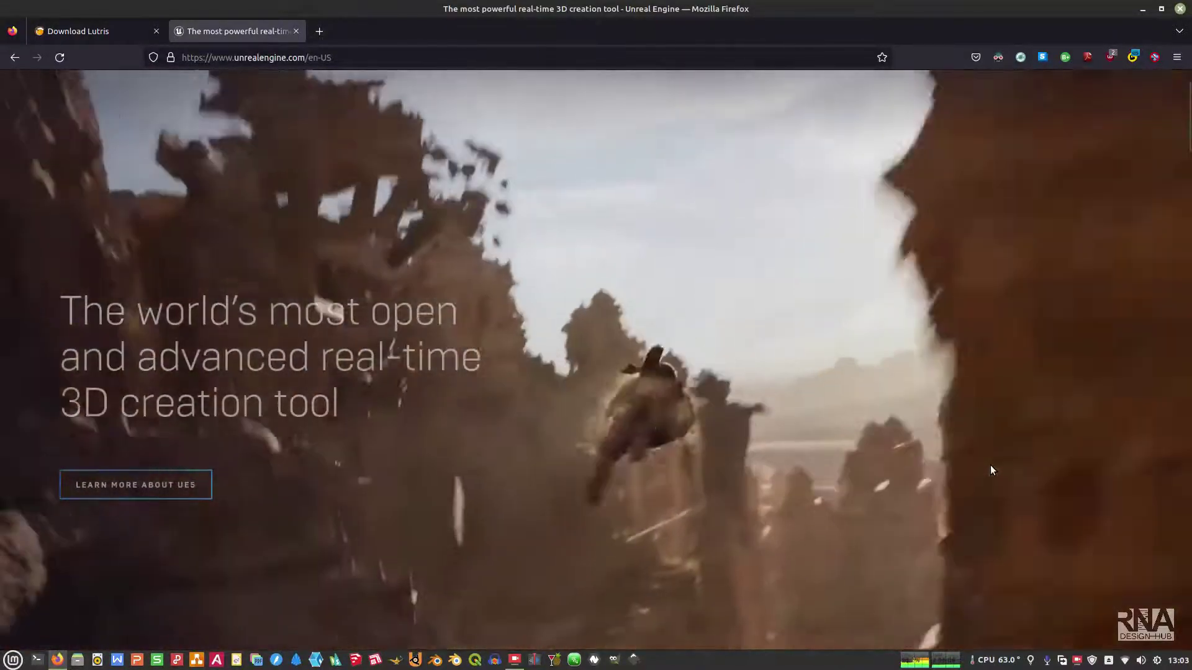
- Scroll through the Unreal Engine homepage and back up to its hero banner
{"action": "scroll", "coordinate": [989, 464], "scroll_direction": "down", "scroll_amount": 3}
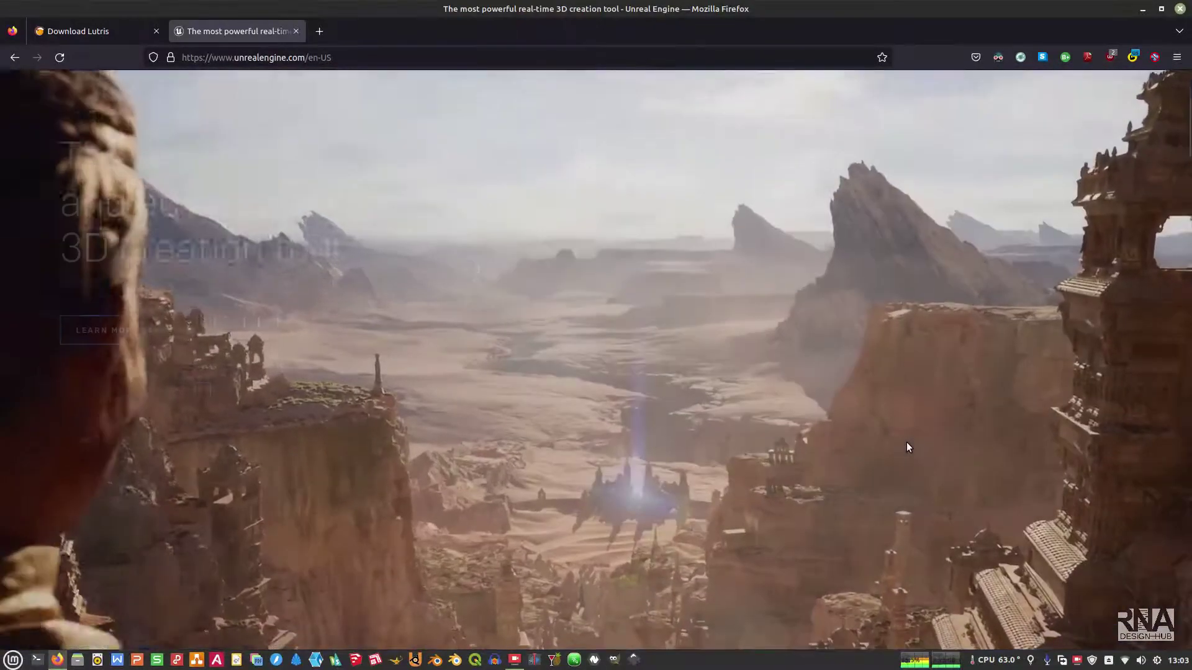
{"action": "scroll", "coordinate": [907, 447], "scroll_direction": "up", "scroll_amount": 3}
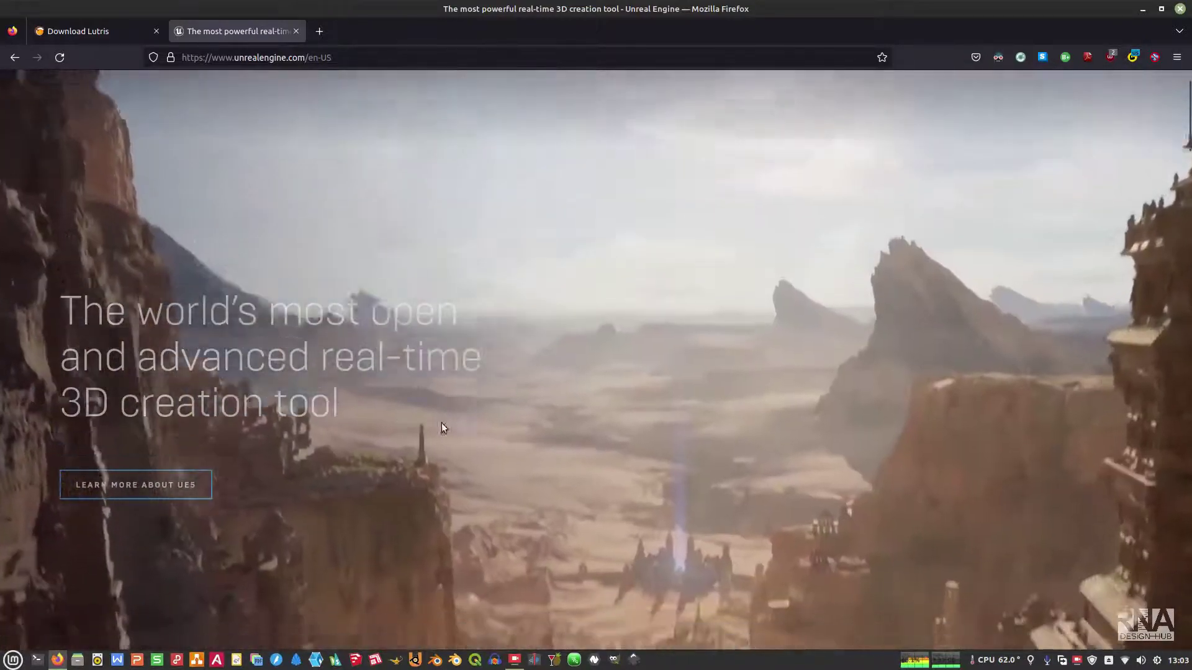
{"action": "scroll", "coordinate": [765, 489], "scroll_direction": "down", "scroll_amount": 3}
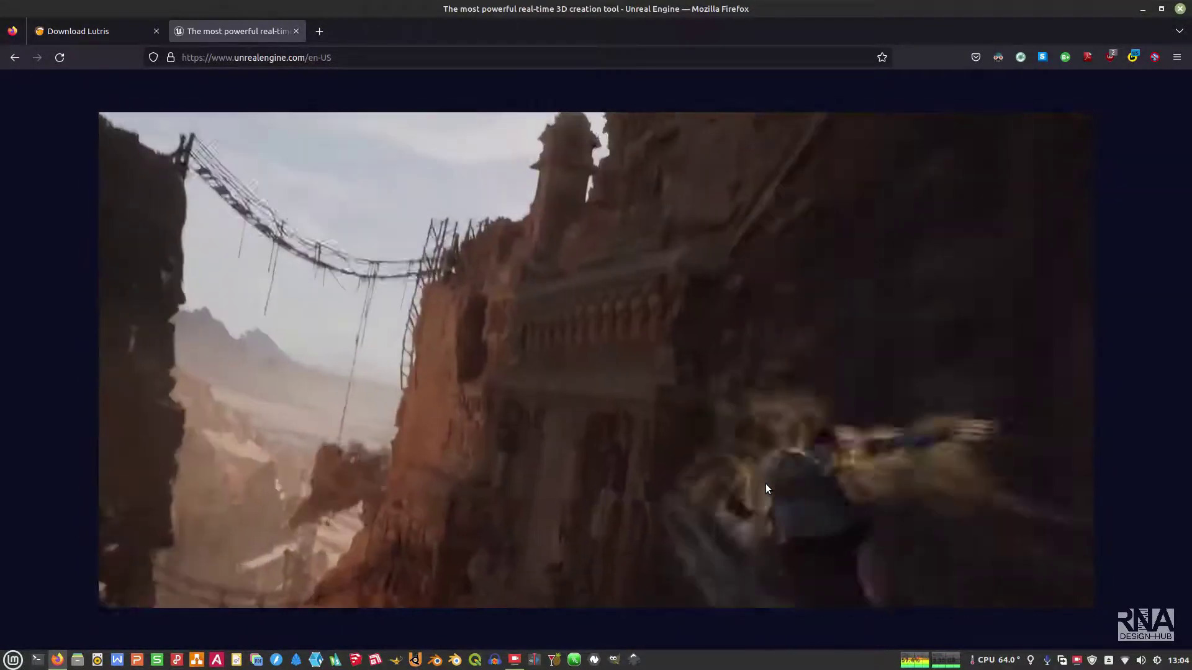
{"action": "scroll", "coordinate": [765, 487], "scroll_direction": "down", "scroll_amount": 5}
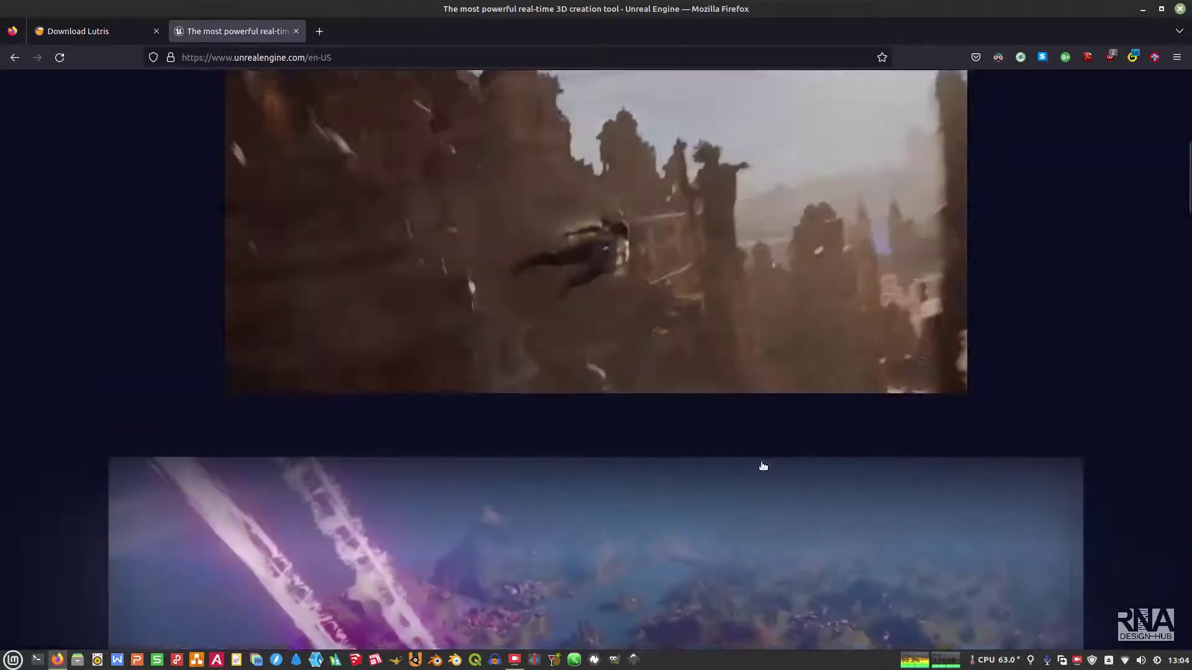
{"action": "scroll", "coordinate": [763, 466], "scroll_direction": "down", "scroll_amount": 5}
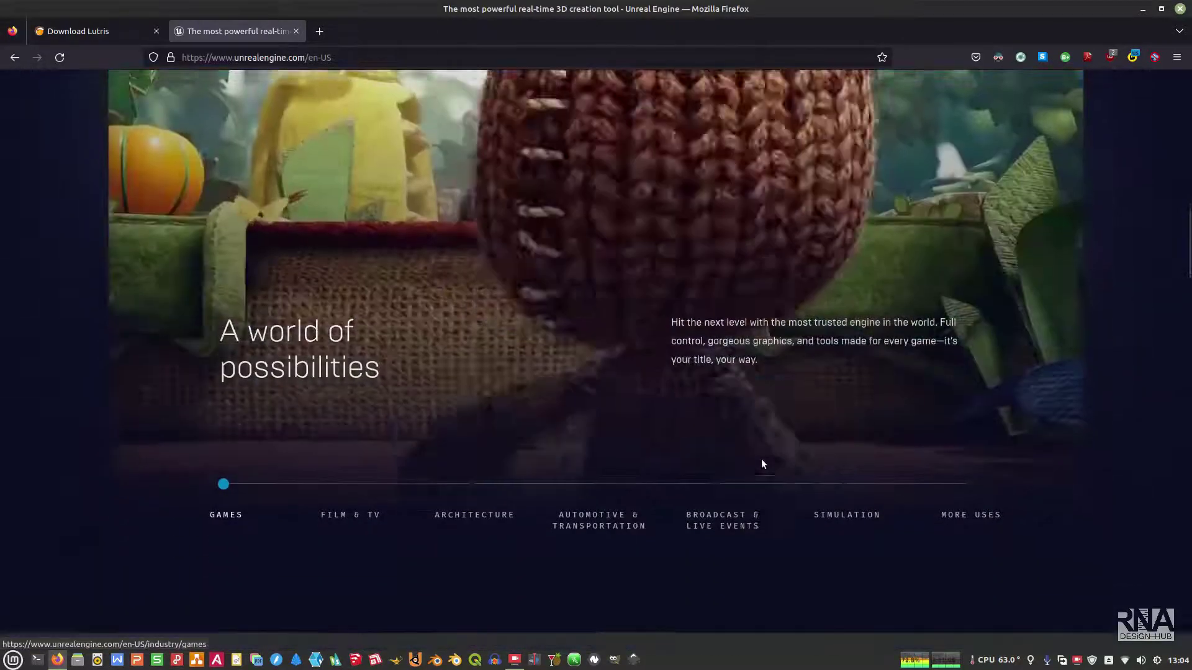
{"action": "scroll", "coordinate": [762, 464], "scroll_direction": "down", "scroll_amount": 2}
{"action": "scroll", "coordinate": [763, 464], "scroll_direction": "down", "scroll_amount": 4}
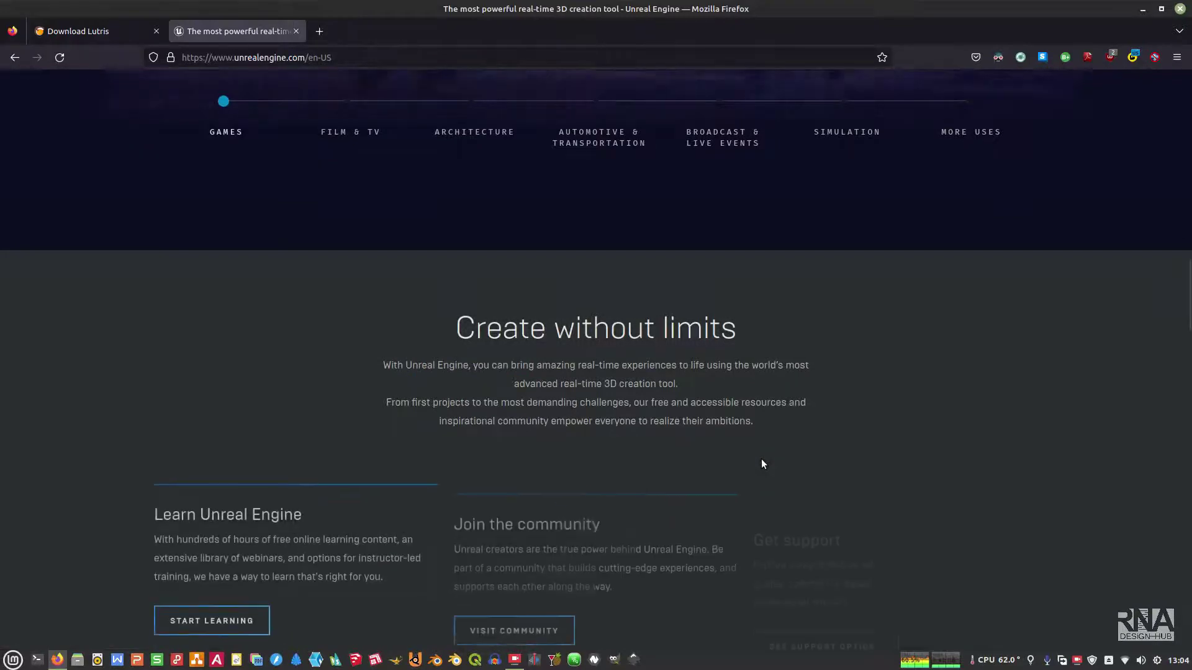
{"action": "scroll", "coordinate": [763, 465], "scroll_direction": "down", "scroll_amount": 3}
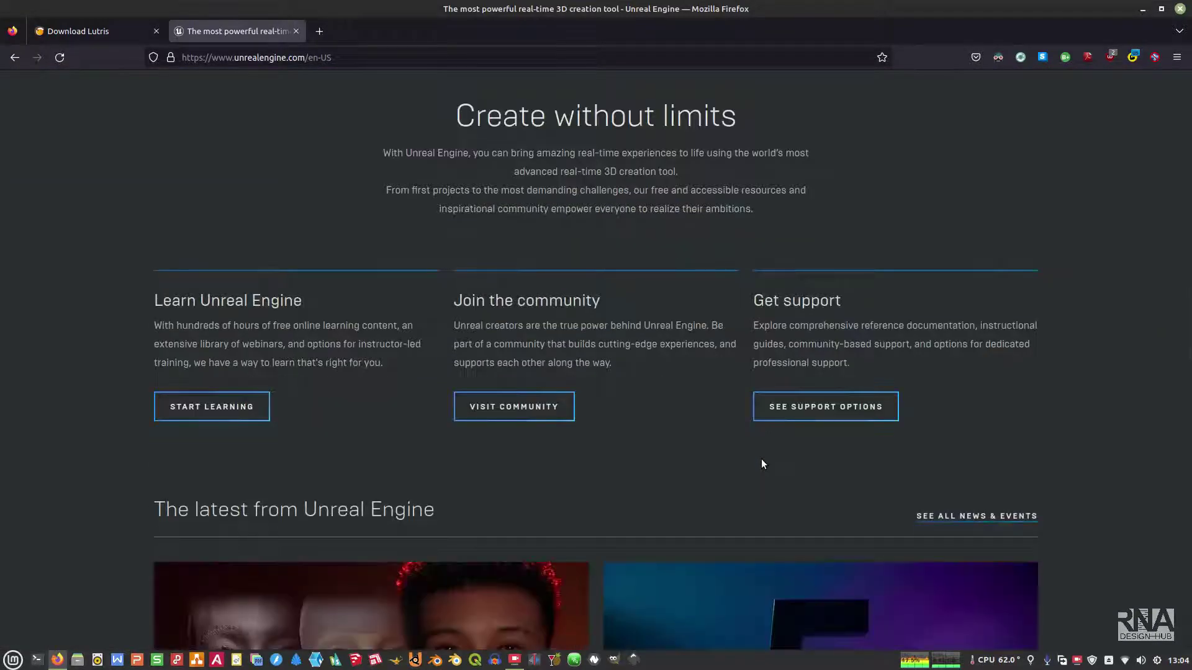
{"action": "scroll", "coordinate": [763, 464], "scroll_direction": "down", "scroll_amount": 4}
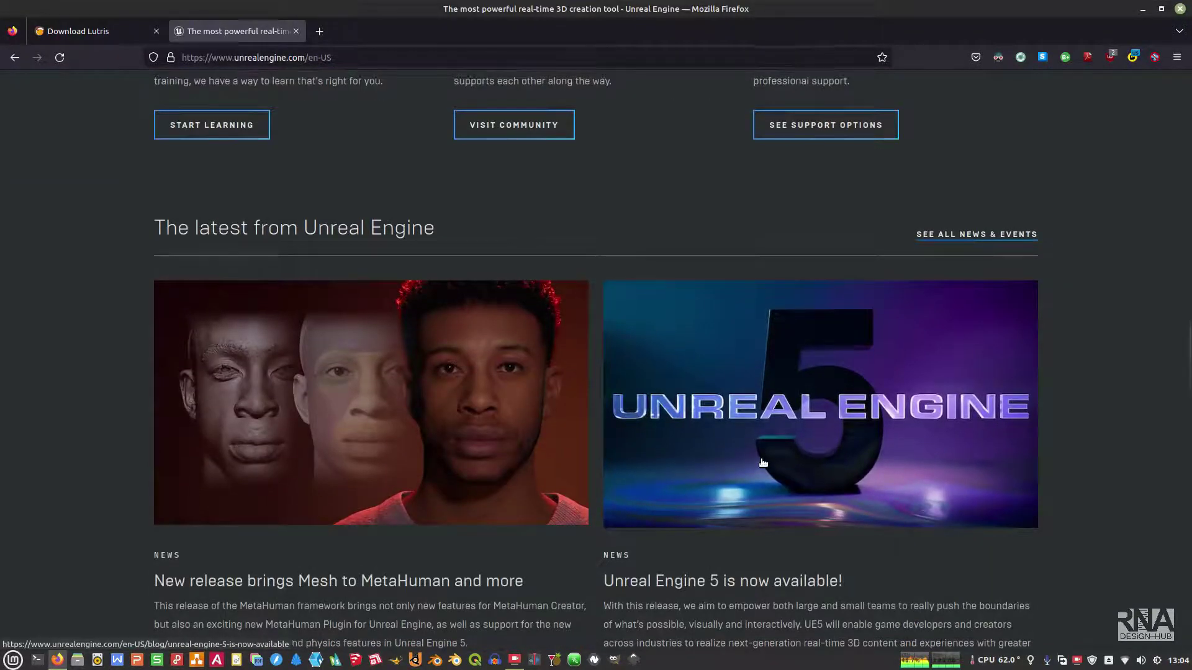
{"action": "scroll", "coordinate": [763, 463], "scroll_direction": "up", "scroll_amount": 6}
{"action": "scroll", "coordinate": [763, 463], "scroll_direction": "down", "scroll_amount": 9}
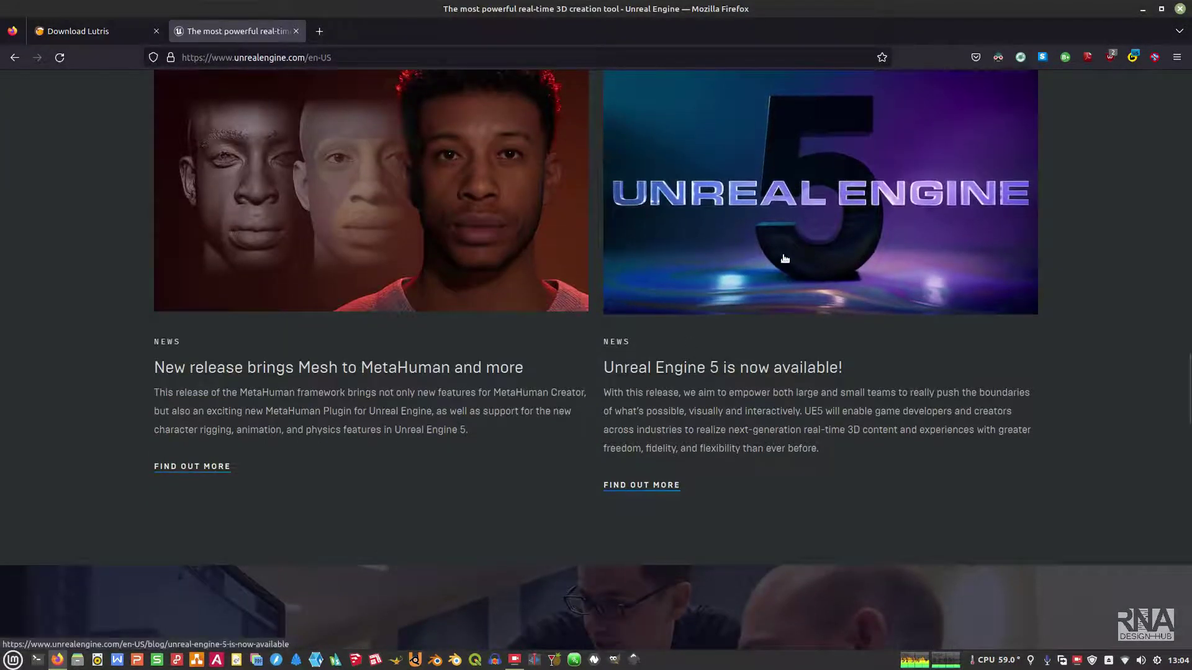
{"action": "scroll", "coordinate": [792, 270], "scroll_direction": "down", "scroll_amount": 5}
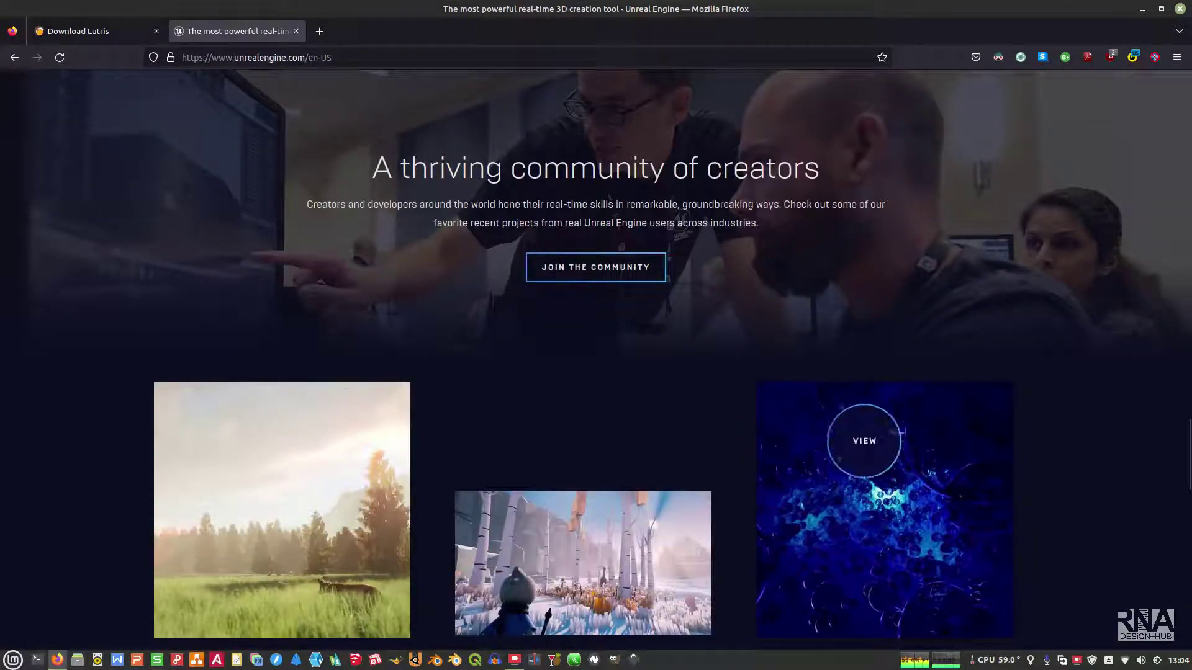
{"action": "scroll", "coordinate": [1029, 427], "scroll_direction": "down", "scroll_amount": 4}
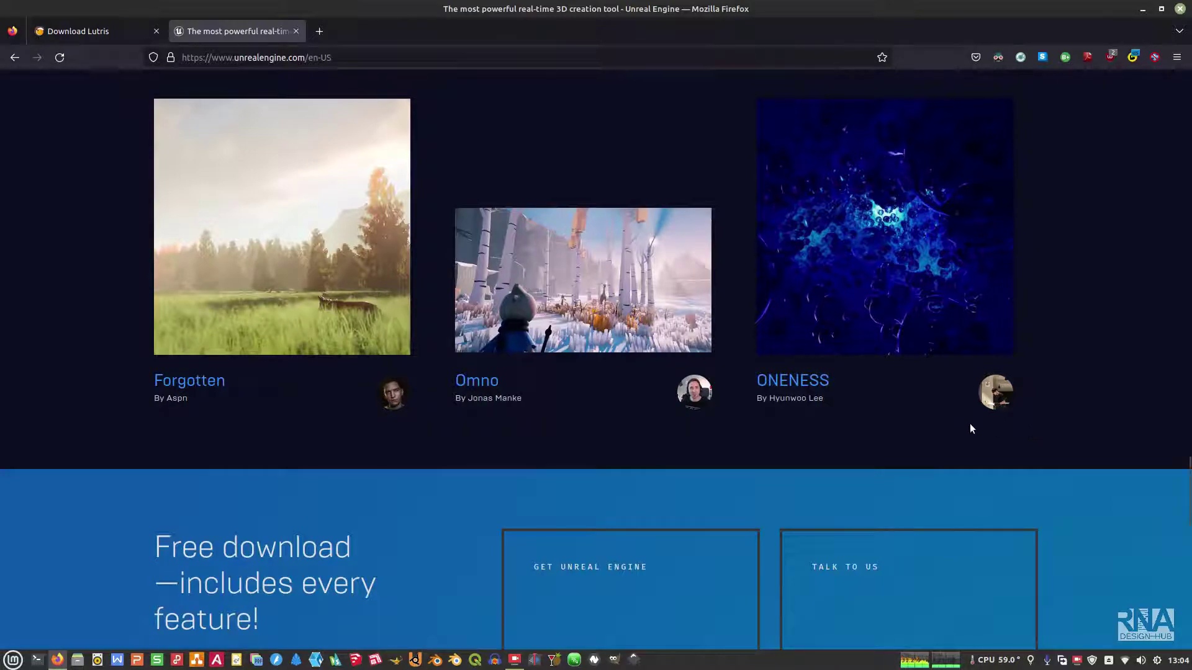
{"action": "scroll", "coordinate": [970, 424], "scroll_direction": "up", "scroll_amount": 4}
{"action": "scroll", "coordinate": [970, 423], "scroll_direction": "up", "scroll_amount": 18}
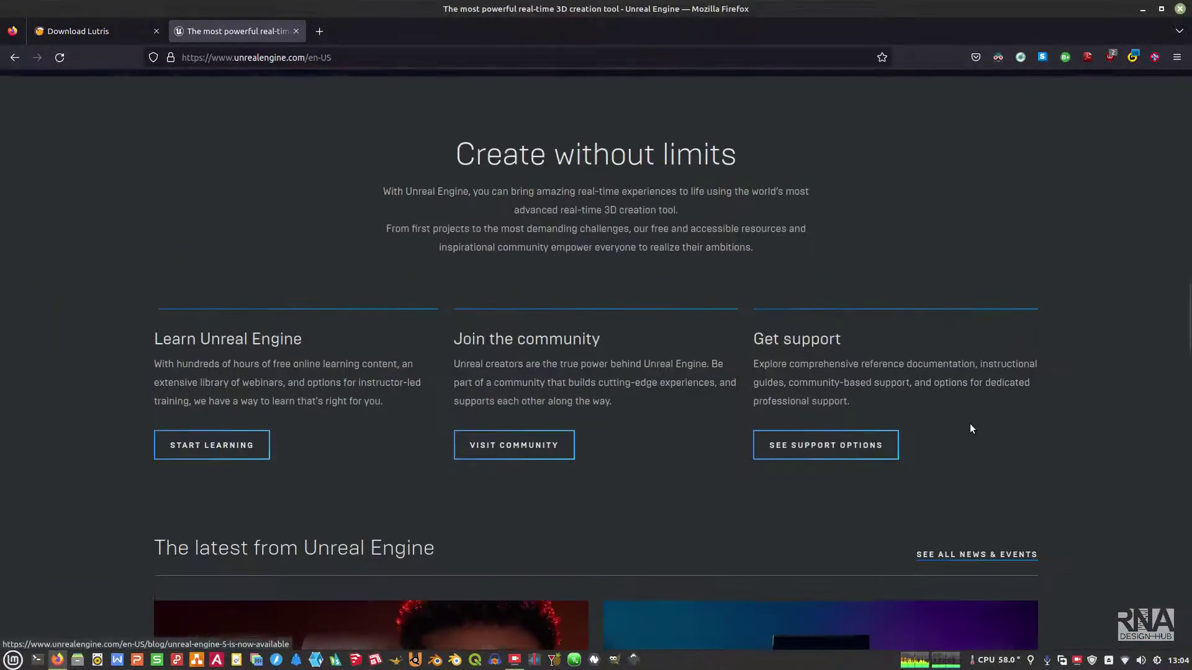
{"action": "scroll", "coordinate": [971, 428], "scroll_direction": "up", "scroll_amount": 8}
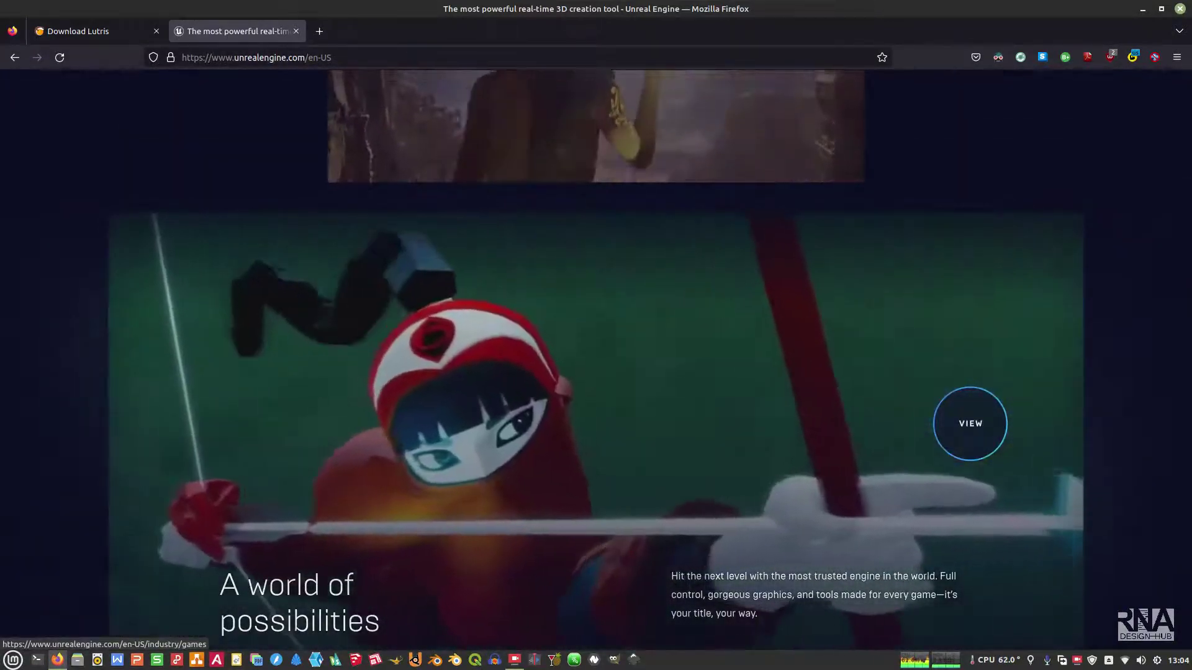
{"action": "scroll", "coordinate": [931, 385], "scroll_direction": "down", "scroll_amount": 3}
{"action": "scroll", "coordinate": [931, 380], "scroll_direction": "up", "scroll_amount": 8}
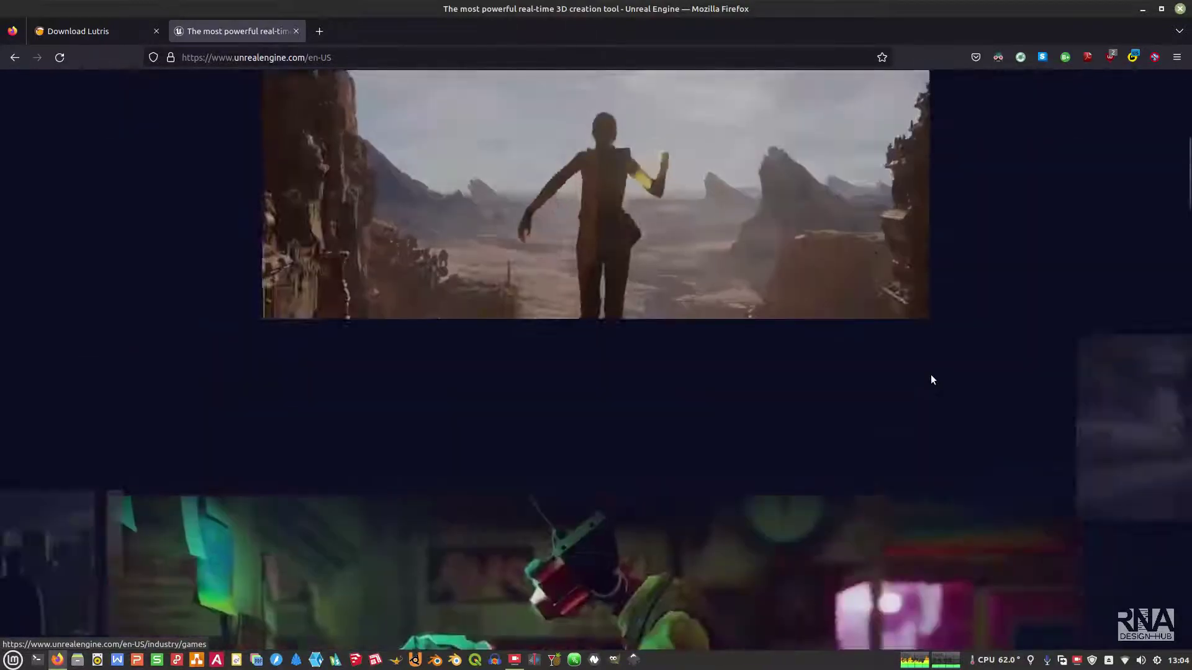
{"action": "scroll", "coordinate": [931, 380], "scroll_direction": "up", "scroll_amount": 3}
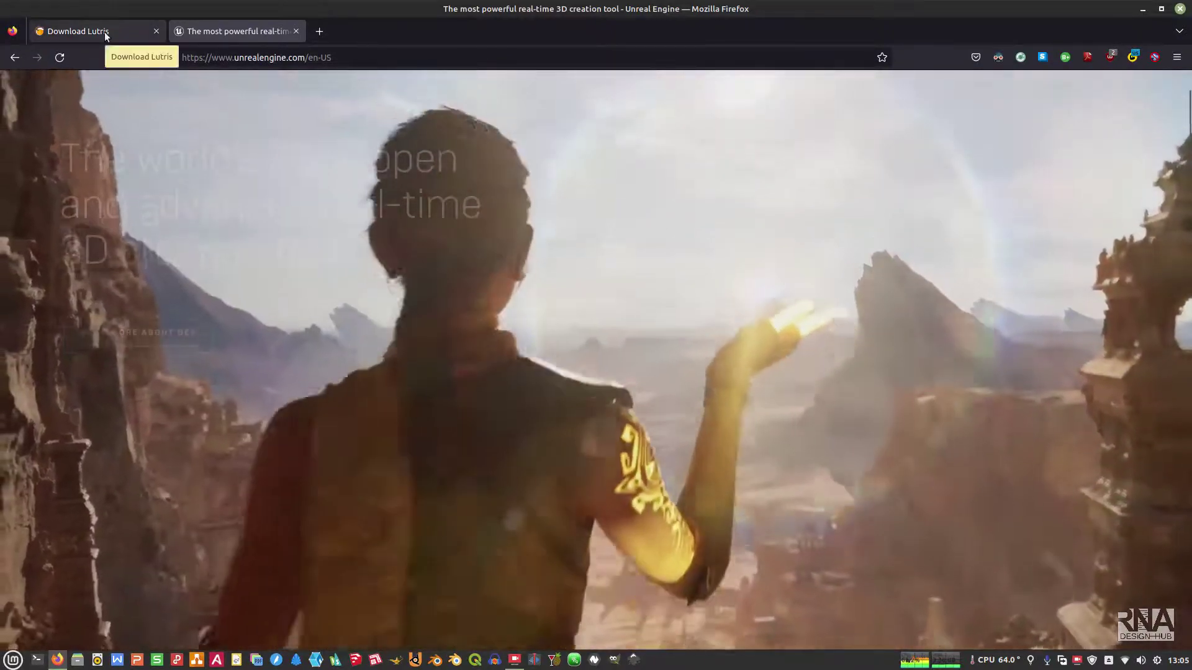
{"action": "left_click", "coordinate": [106, 35]}
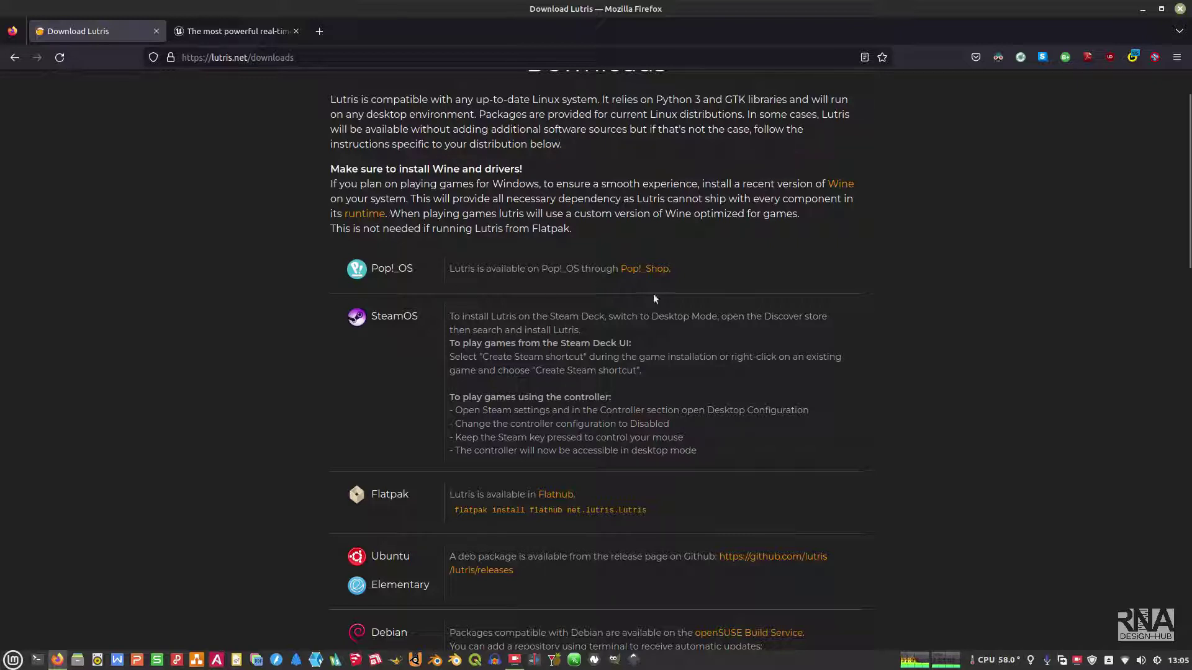
{"action": "scroll", "coordinate": [769, 264], "scroll_direction": "down", "scroll_amount": 3}
{"action": "scroll", "coordinate": [770, 266], "scroll_direction": "up", "scroll_amount": 3}
{"action": "scroll", "coordinate": [731, 255], "scroll_direction": "up", "scroll_amount": 2}
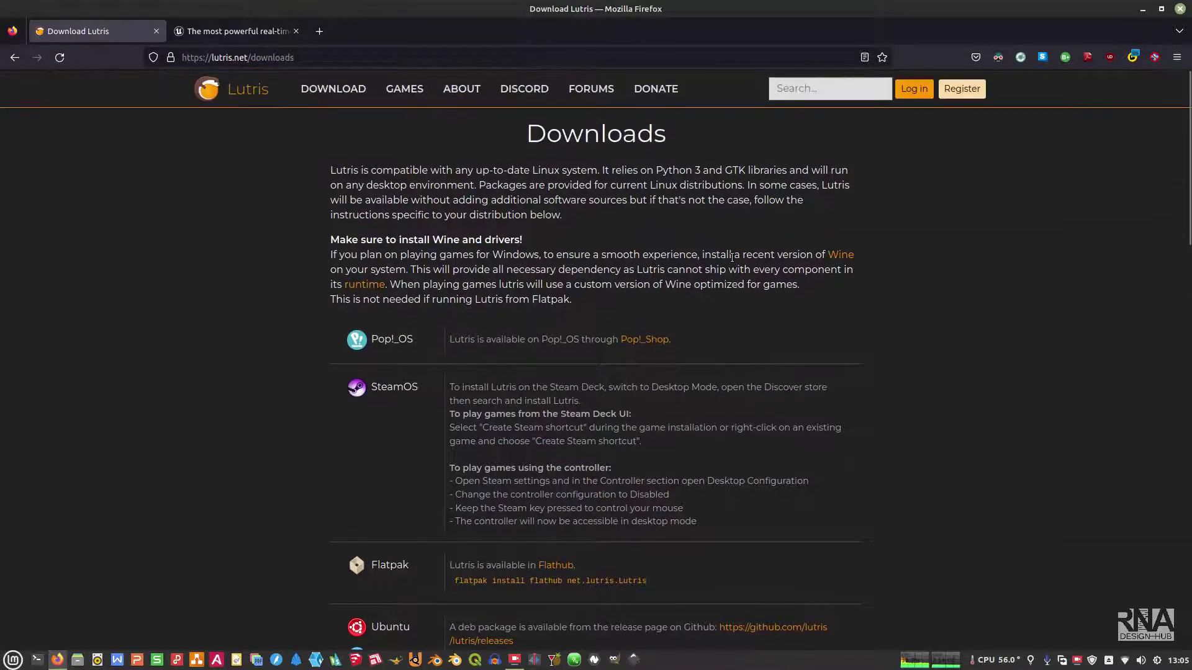
{"action": "scroll", "coordinate": [732, 257], "scroll_direction": "down", "scroll_amount": 4}
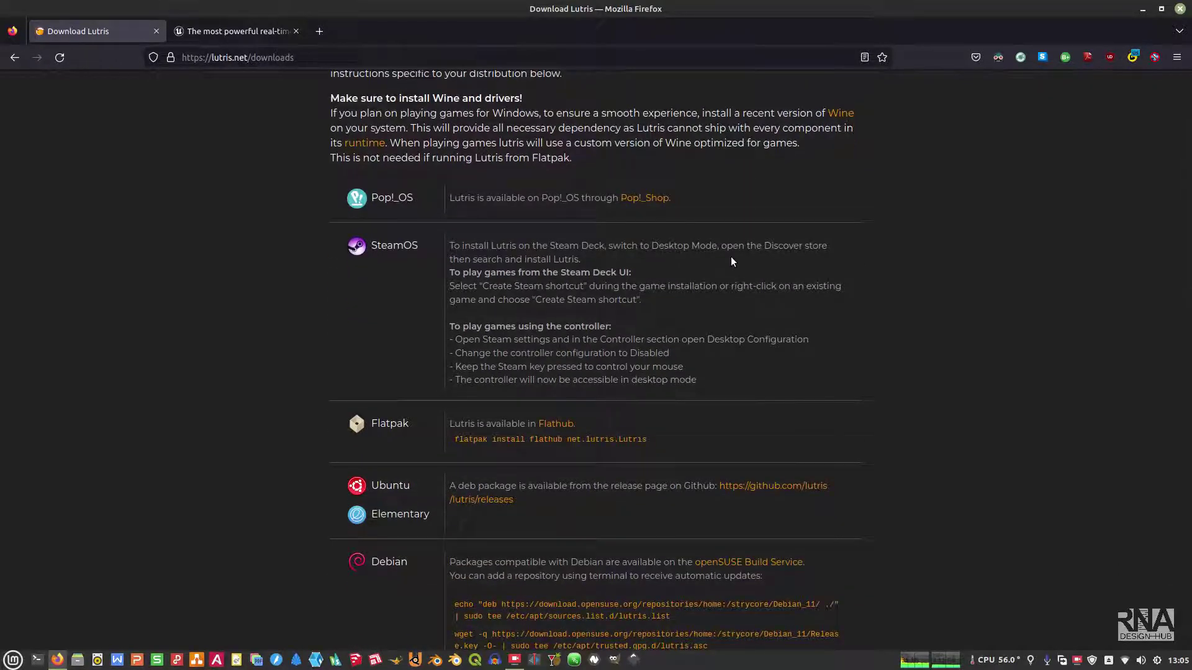
{"action": "scroll", "coordinate": [404, 172], "scroll_direction": "up", "scroll_amount": 4}
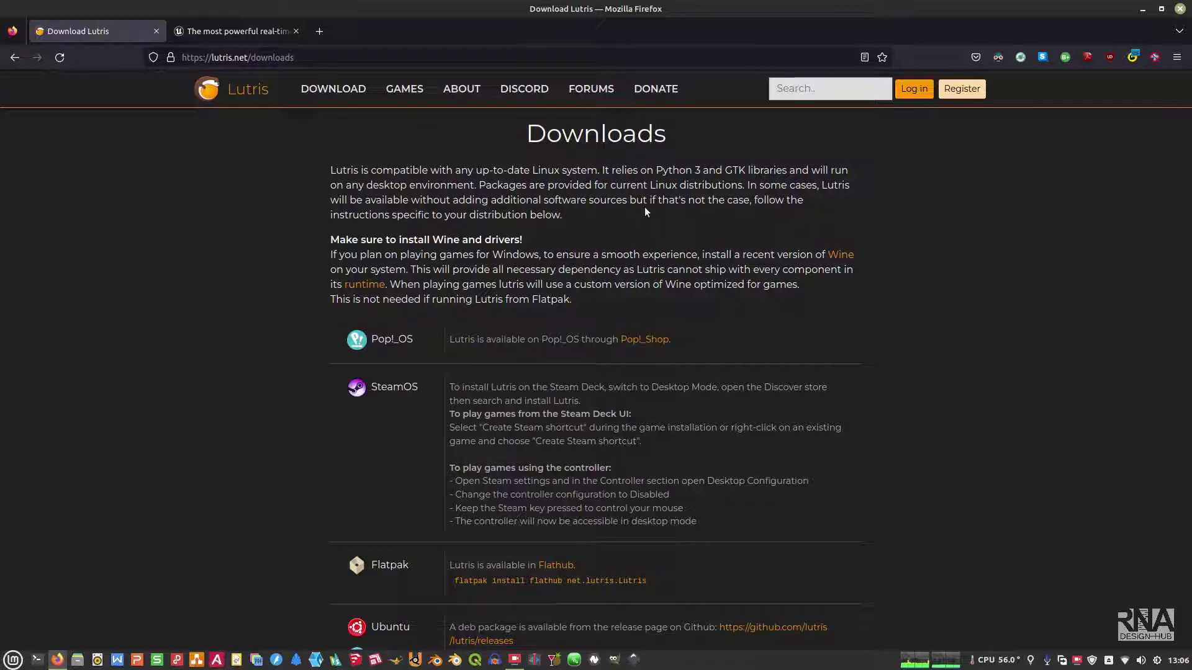
{"action": "scroll", "coordinate": [646, 208], "scroll_direction": "down", "scroll_amount": 3}
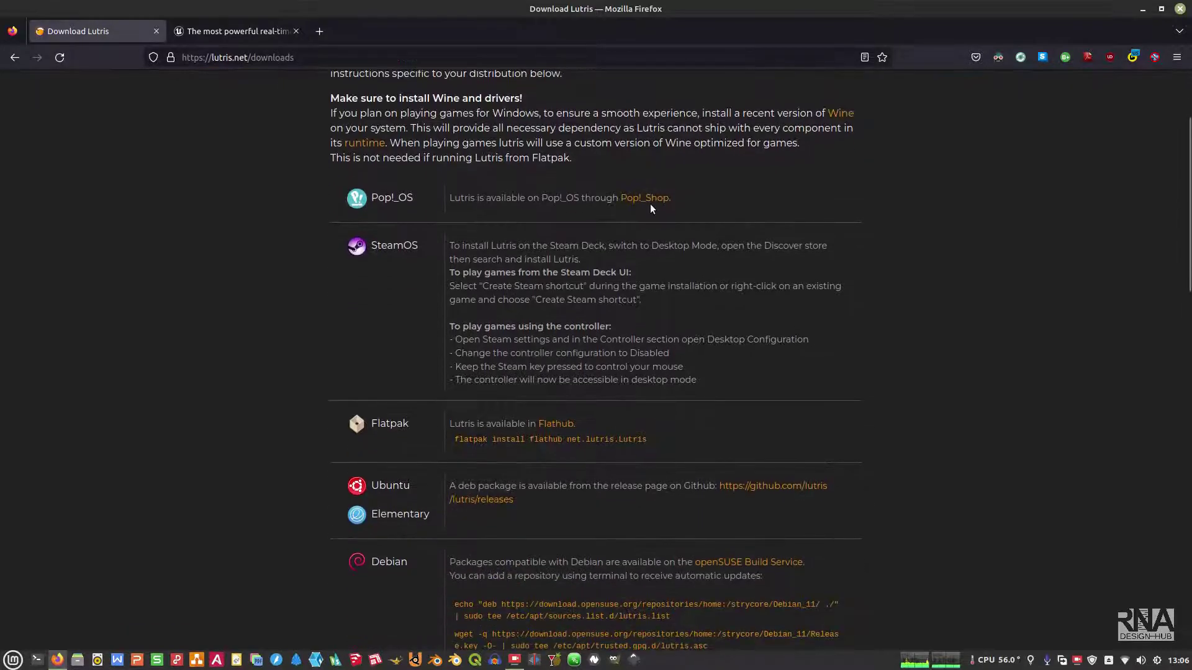
{"action": "scroll", "coordinate": [650, 204], "scroll_direction": "up", "scroll_amount": 3}
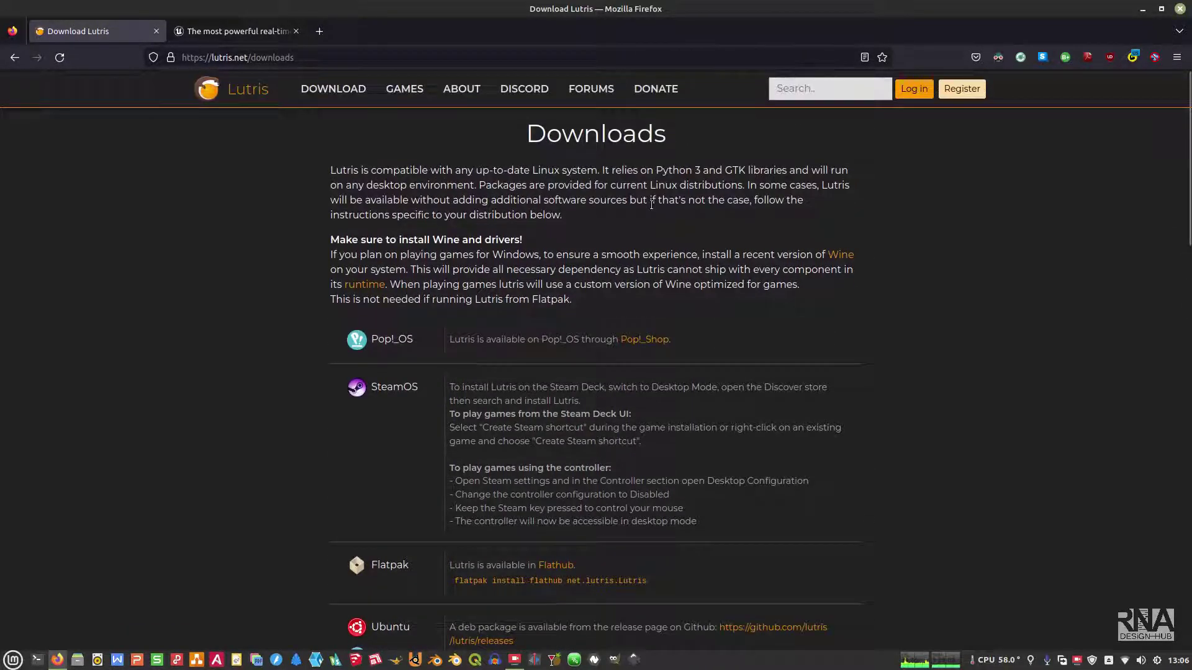
{"action": "left_click", "coordinate": [38, 660]}
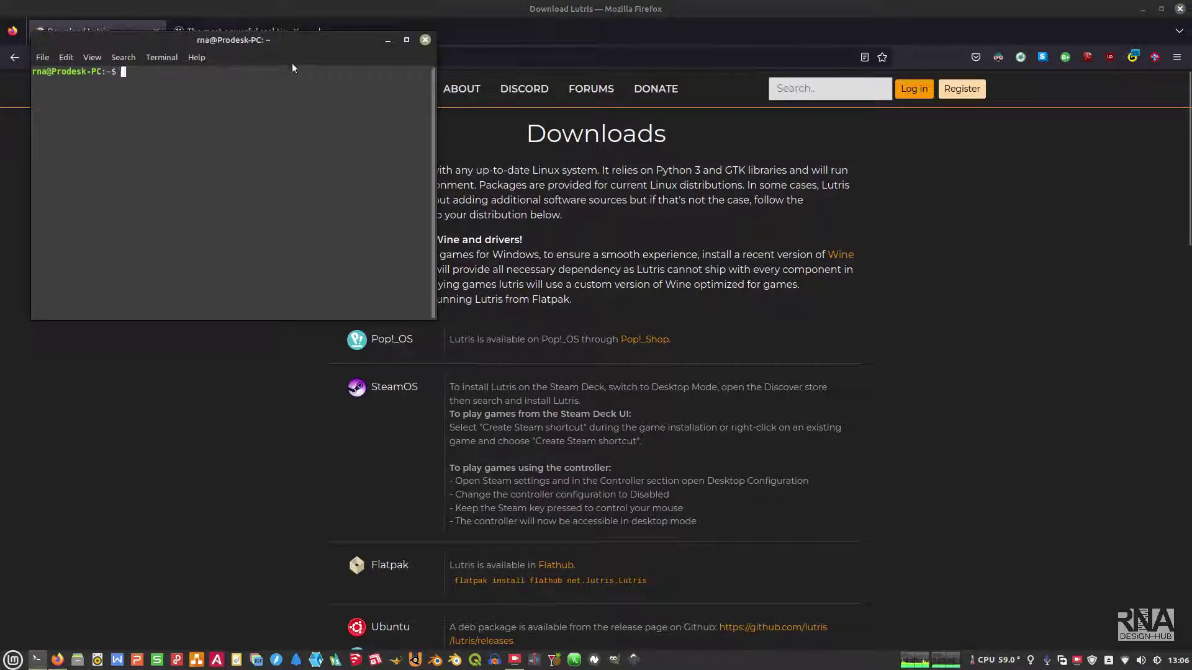
{"action": "left_click", "coordinate": [407, 40]}
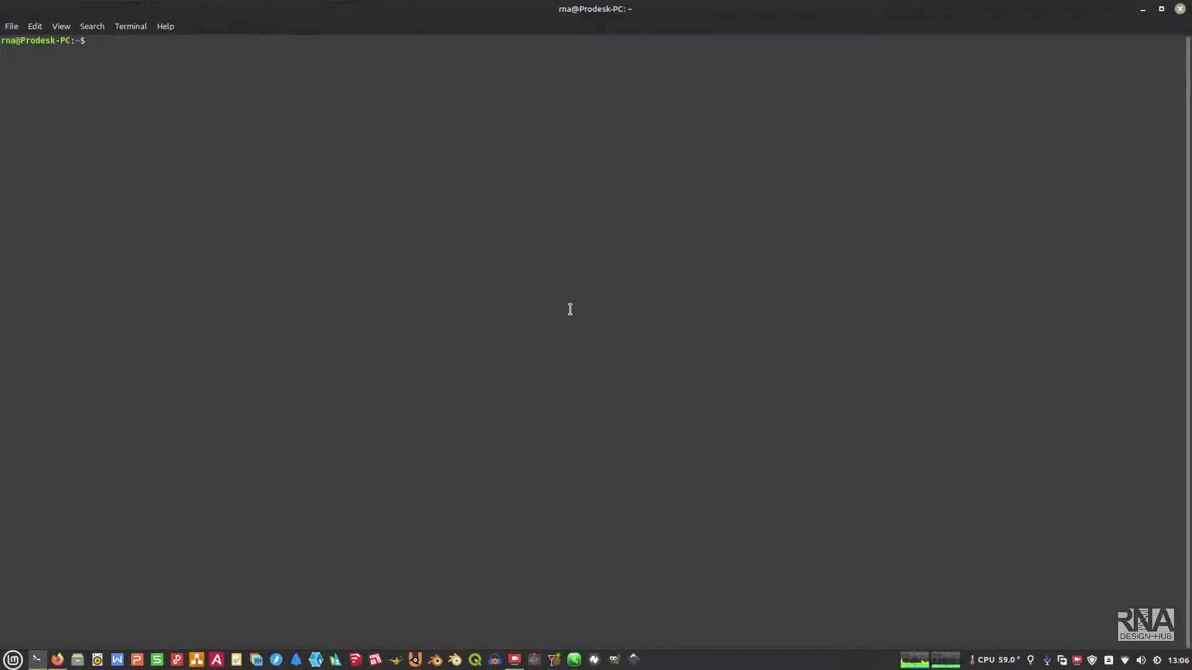
{"action": "type", "text": "neofetch"}
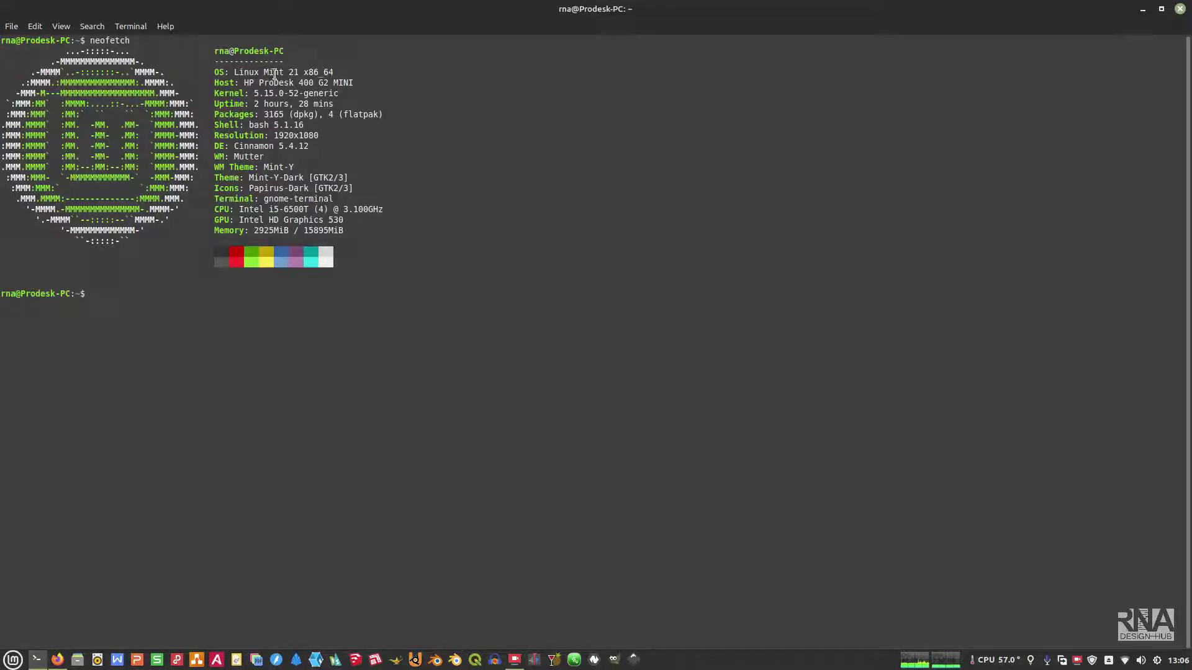
{"action": "left_click_drag", "start_coordinate": [234, 73], "coordinate": [335, 70]}
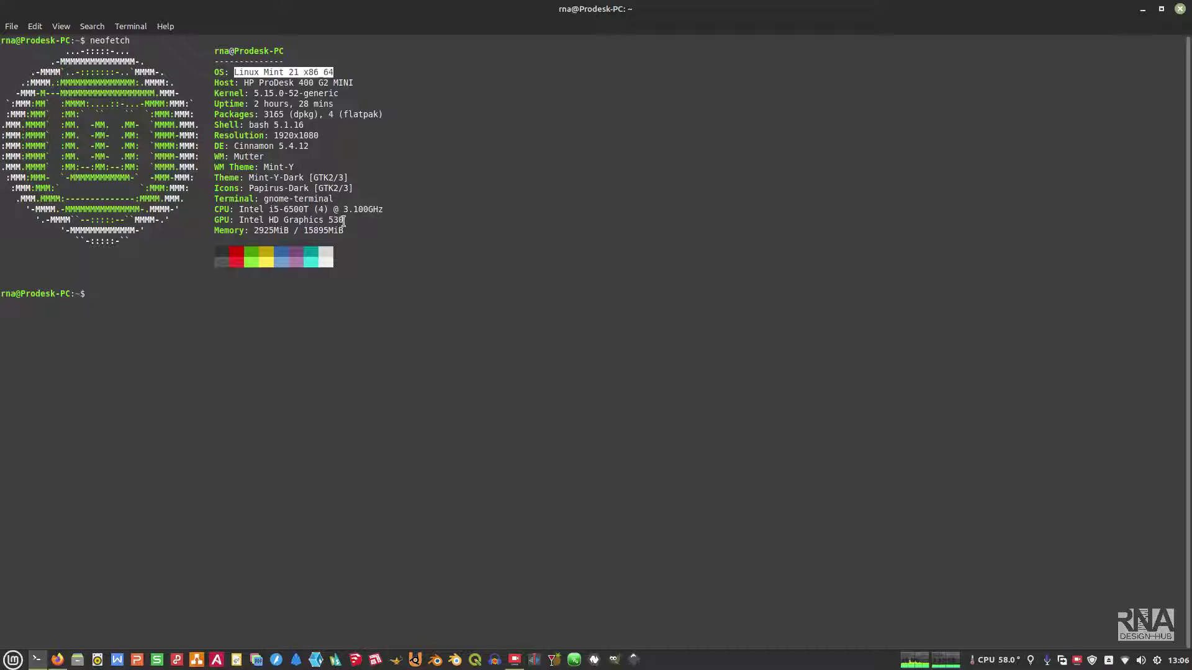
{"action": "left_click_drag", "start_coordinate": [351, 231], "coordinate": [241, 221]}
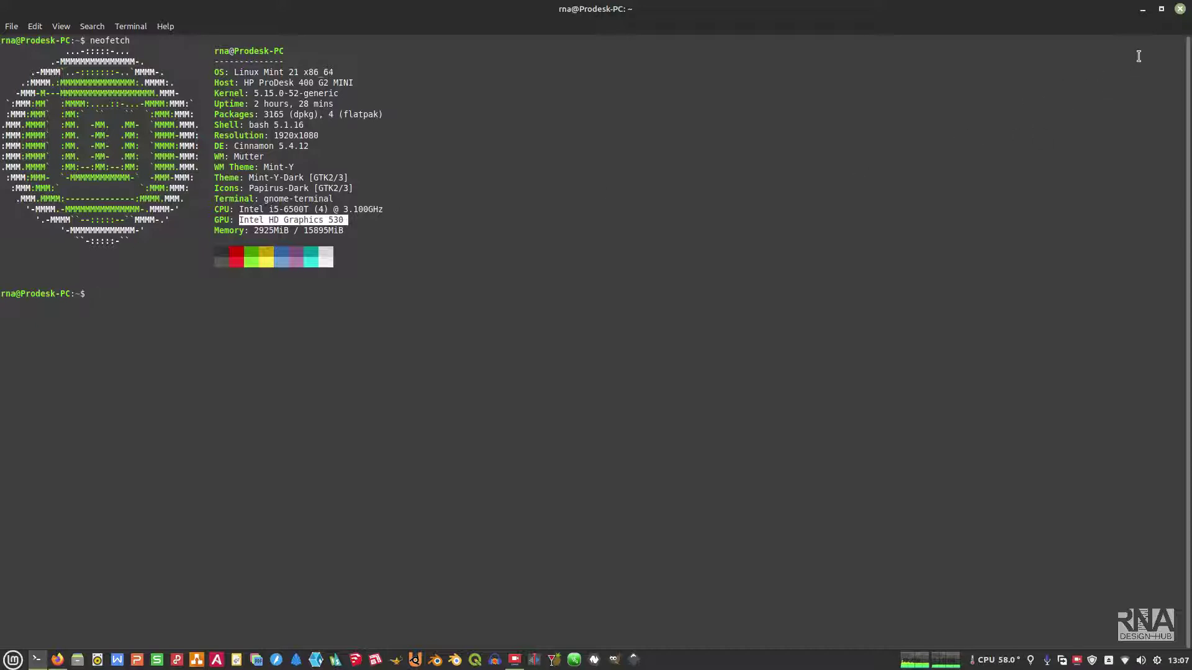
- Return to Firefox and open the Lutris releases page on GitHub
{"action": "left_click", "coordinate": [1181, 11]}
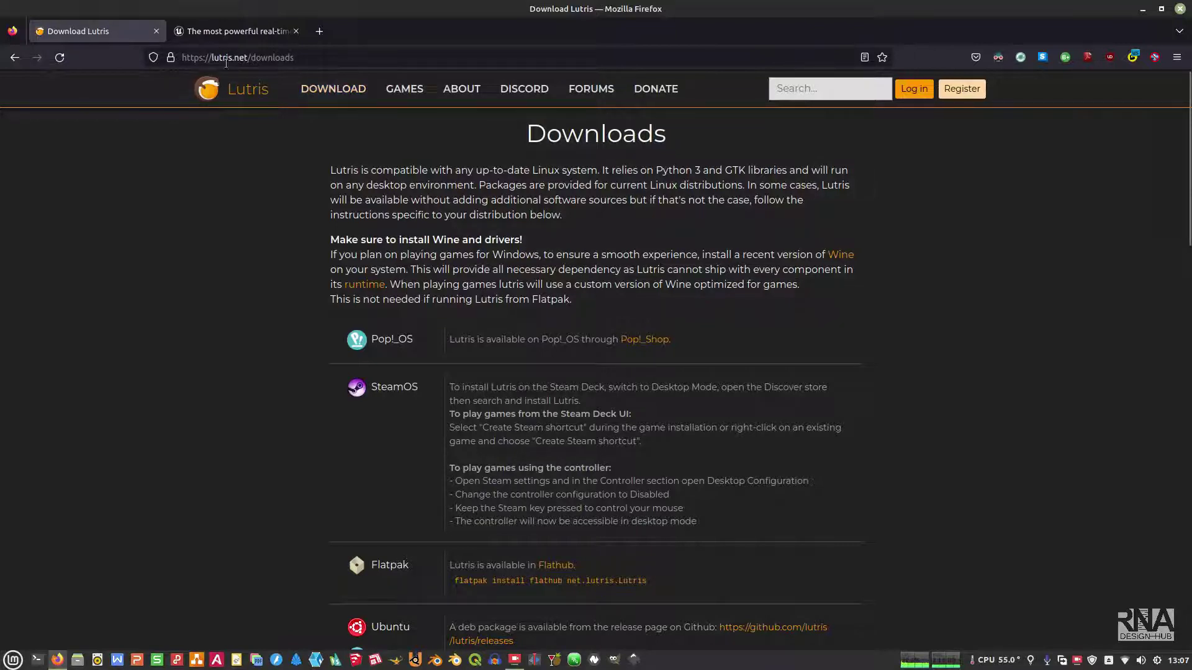
{"action": "scroll", "coordinate": [523, 244], "scroll_direction": "down", "scroll_amount": 3}
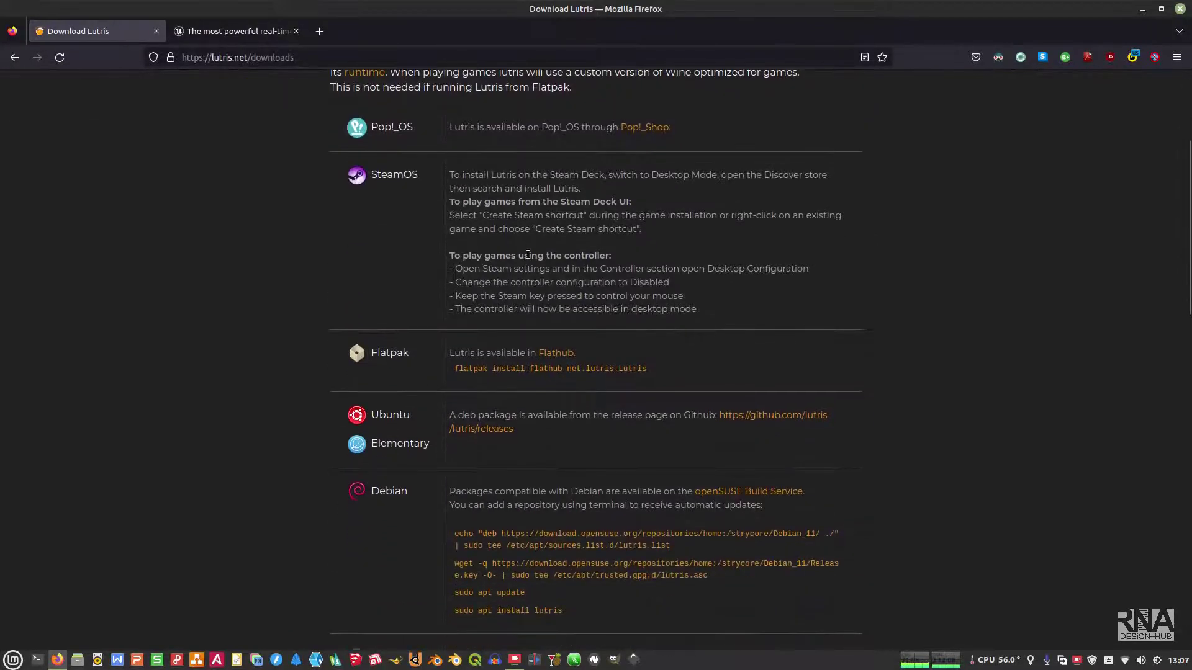
{"action": "left_click", "coordinate": [753, 418]}
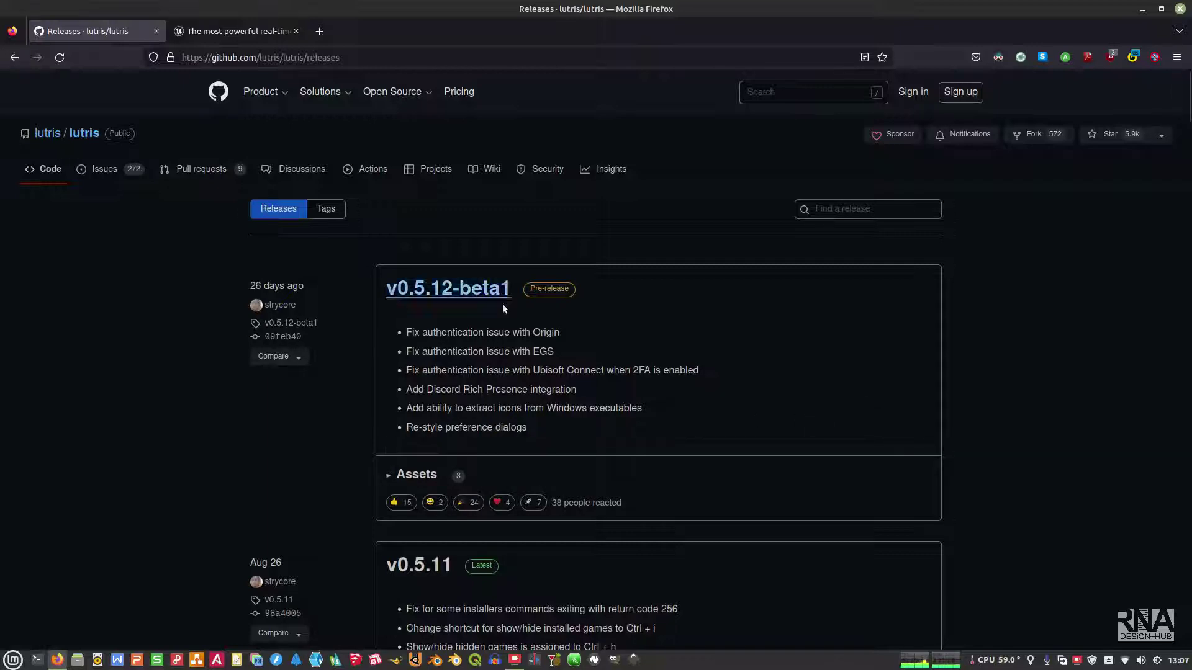
- Download lutris_0.5.11_all.deb from the v0.5.11 release assets
{"action": "scroll", "coordinate": [795, 385], "scroll_direction": "down", "scroll_amount": 3}
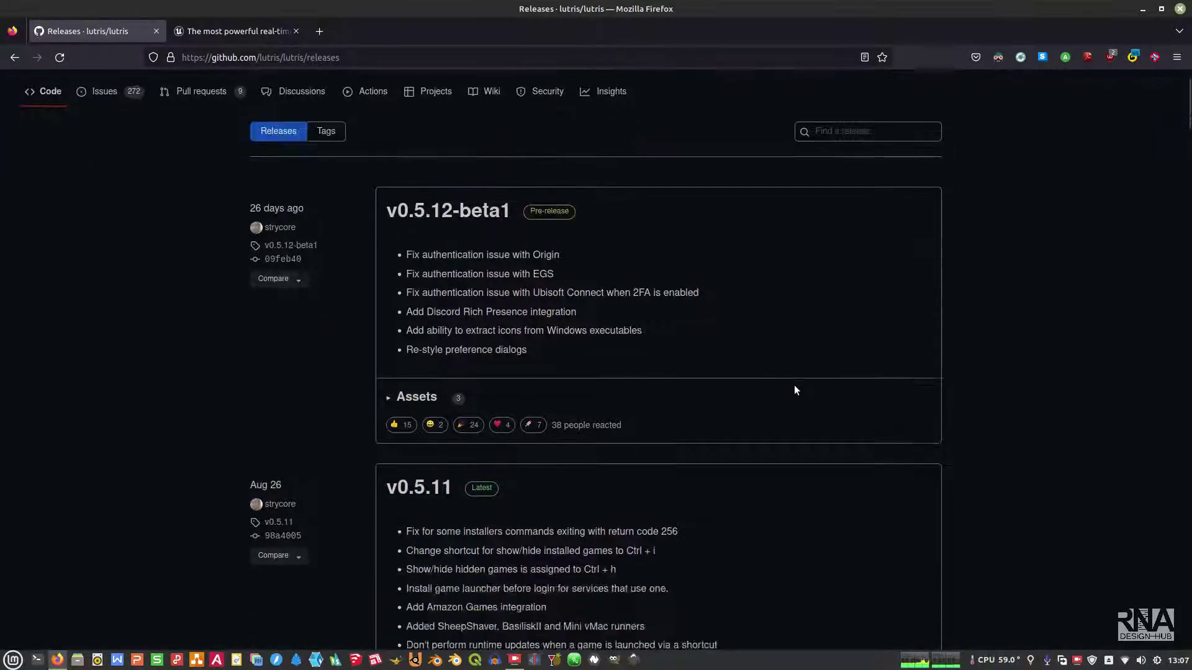
{"action": "scroll", "coordinate": [794, 390], "scroll_direction": "up", "scroll_amount": 1}
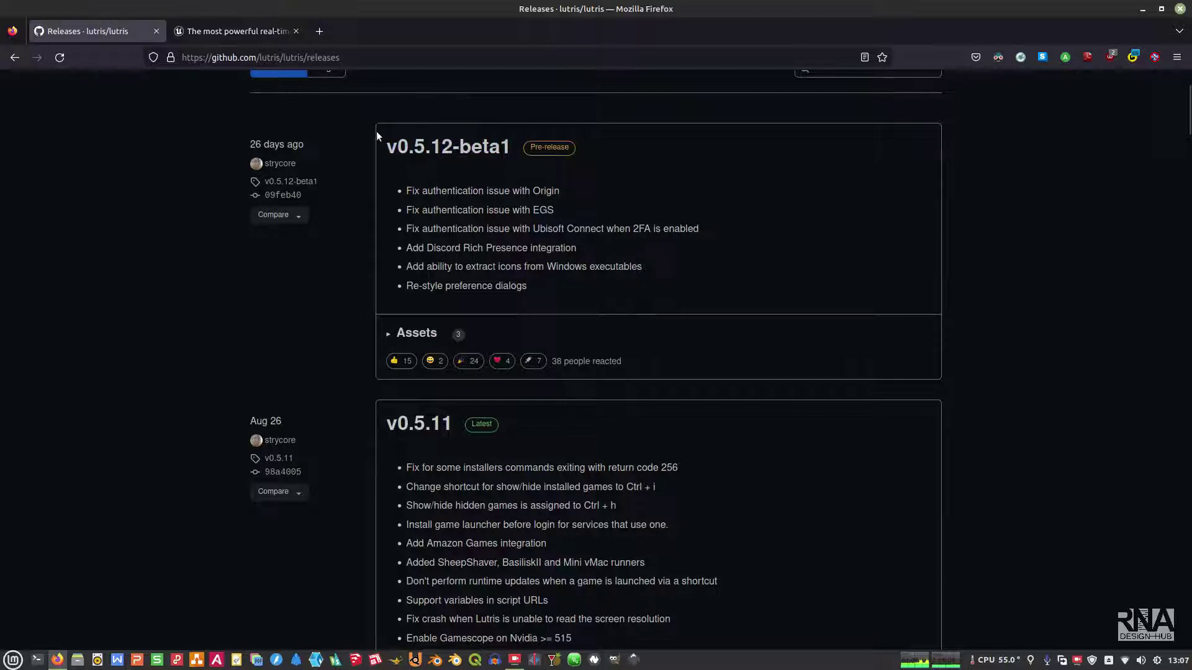
{"action": "scroll", "coordinate": [601, 369], "scroll_direction": "down", "scroll_amount": 2}
{"action": "scroll", "coordinate": [602, 369], "scroll_direction": "up", "scroll_amount": 2}
{"action": "scroll", "coordinate": [525, 173], "scroll_direction": "down", "scroll_amount": 3}
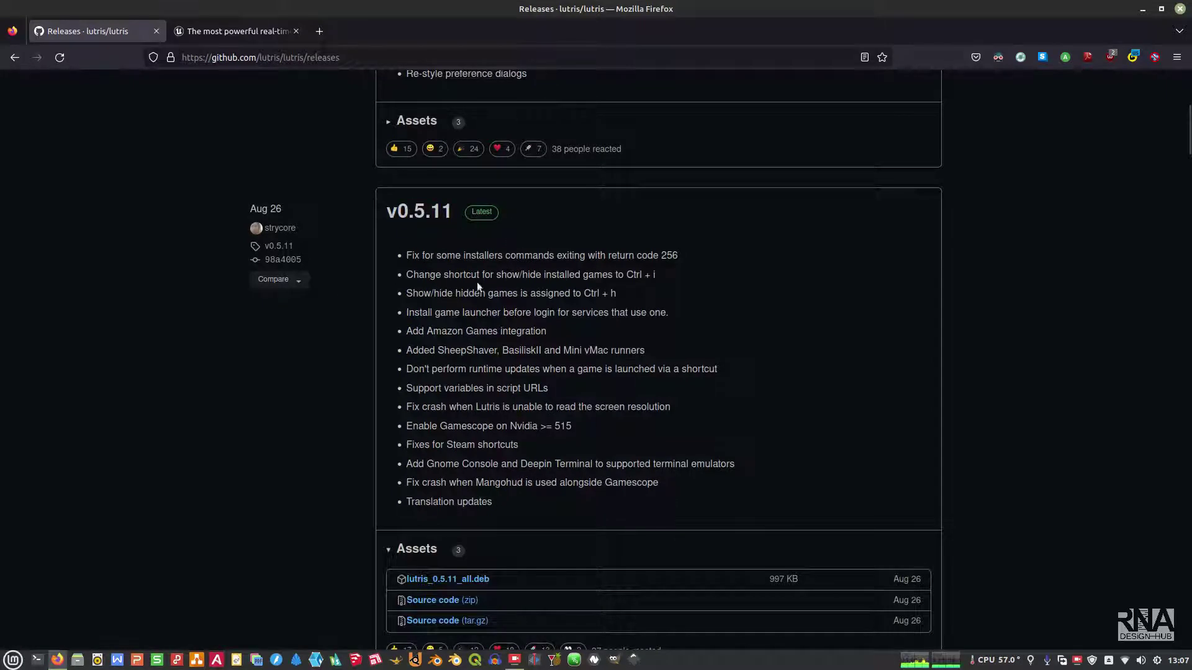
{"action": "scroll", "coordinate": [496, 258], "scroll_direction": "down", "scroll_amount": 1}
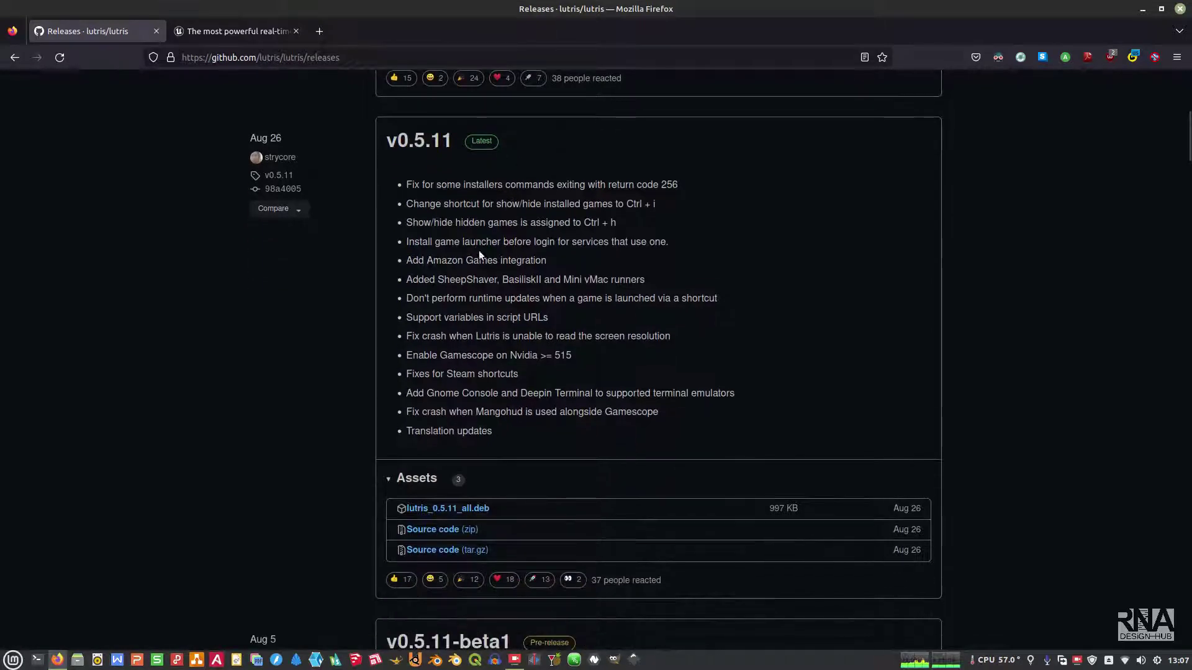
{"action": "left_click", "coordinate": [457, 513]}
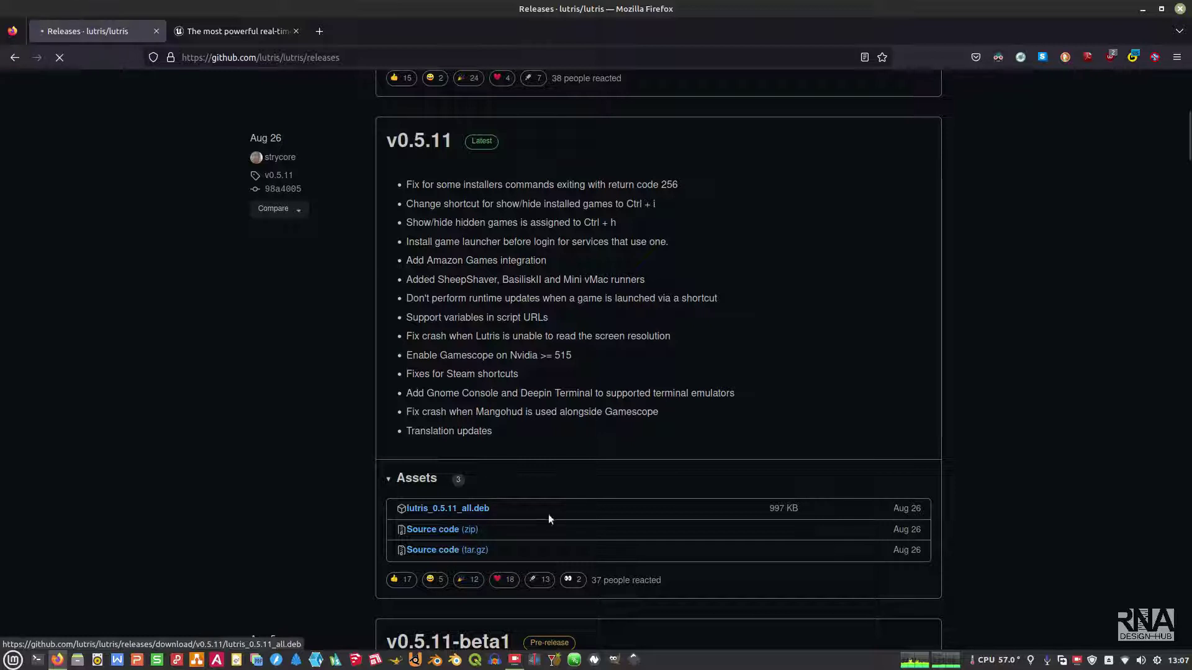
- Reinstall the downloaded lutris 0.5.11 .deb, authenticating with the administrator password
{"action": "left_click", "coordinate": [1146, 7]}
{"action": "left_click", "coordinate": [1139, 9]}
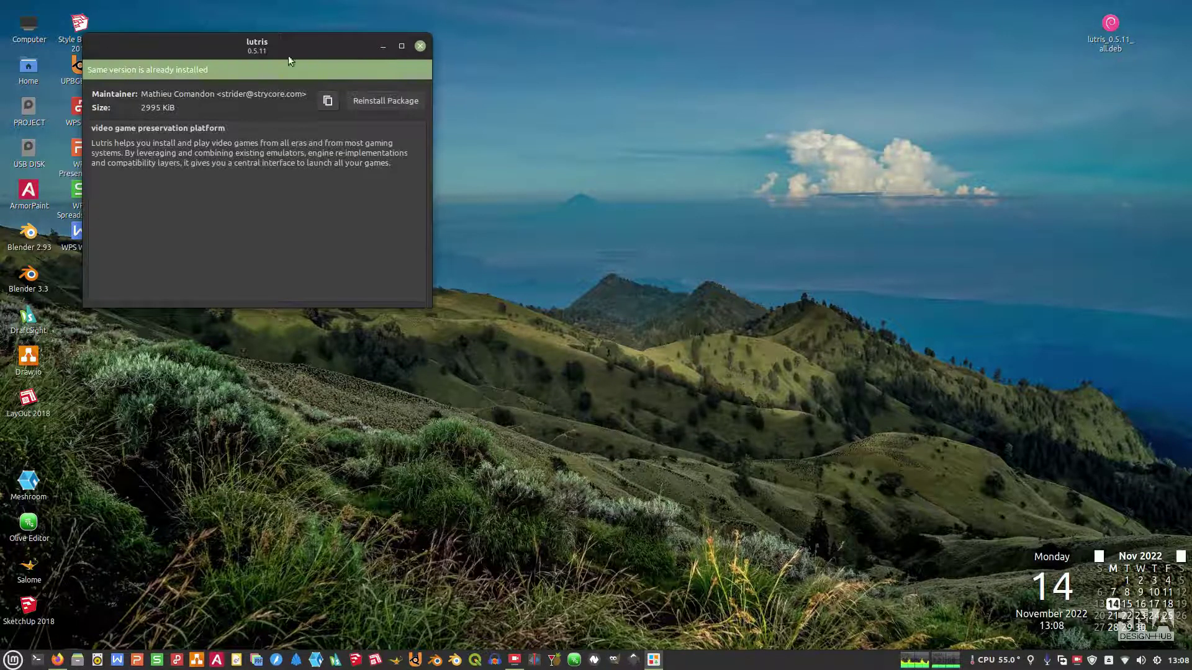
{"action": "left_click_drag", "start_coordinate": [270, 61], "coordinate": [628, 148]}
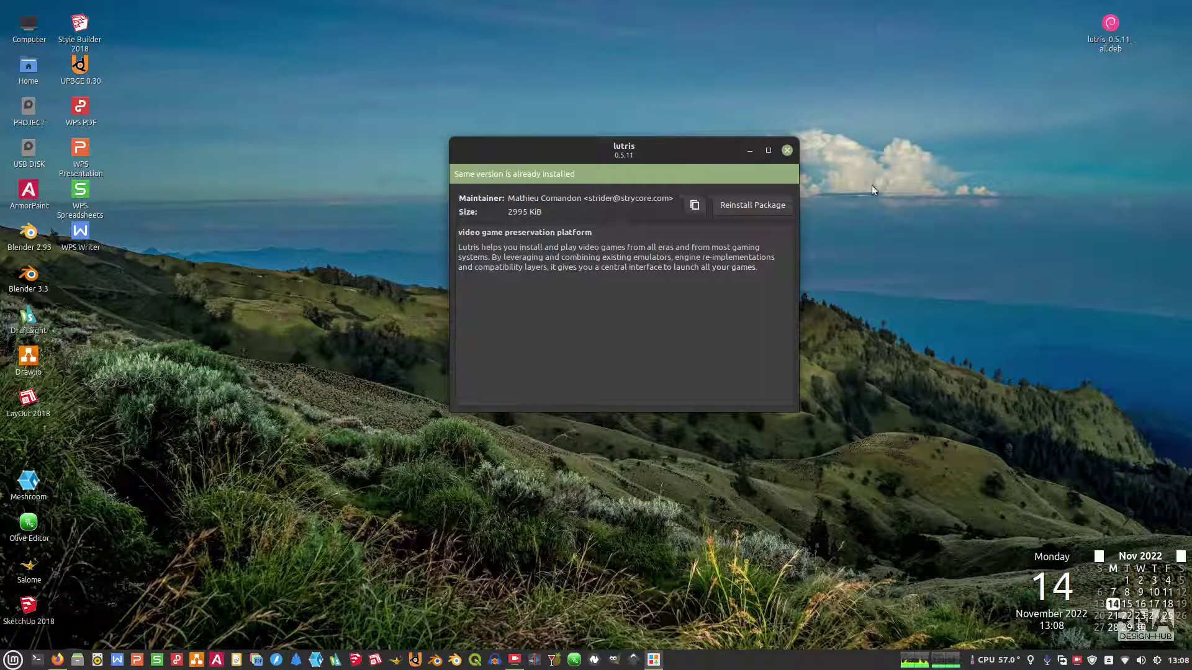
{"action": "left_click", "coordinate": [758, 207]}
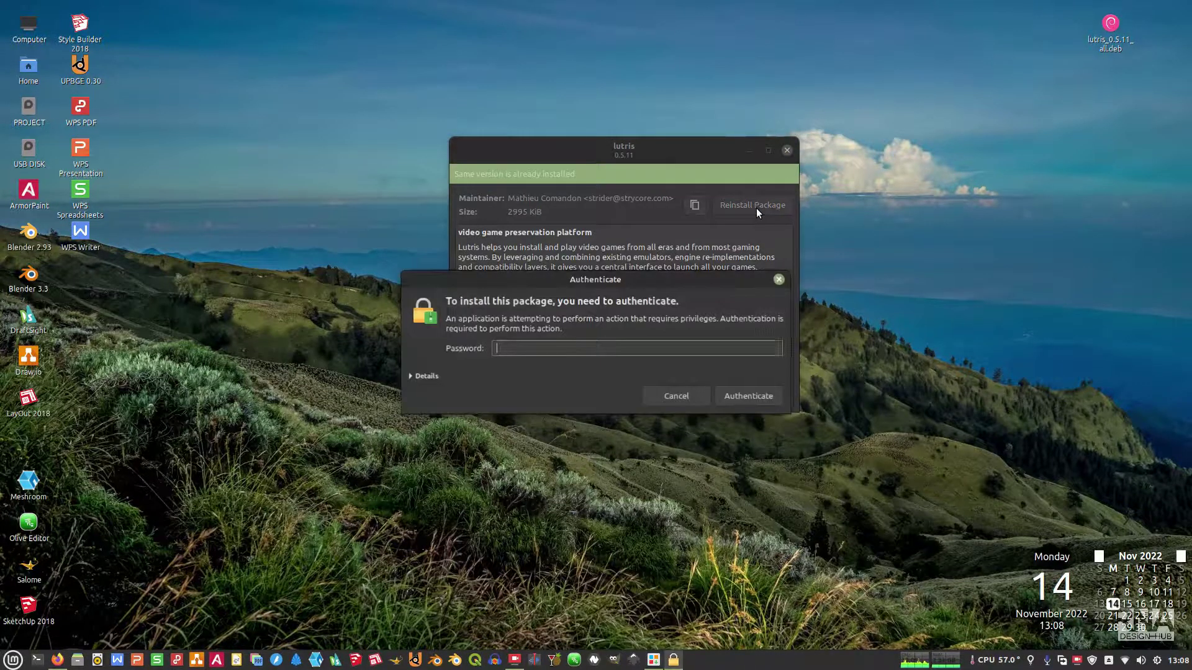
{"action": "type", "text": "****"}
{"action": "left_click", "coordinate": [742, 400]}
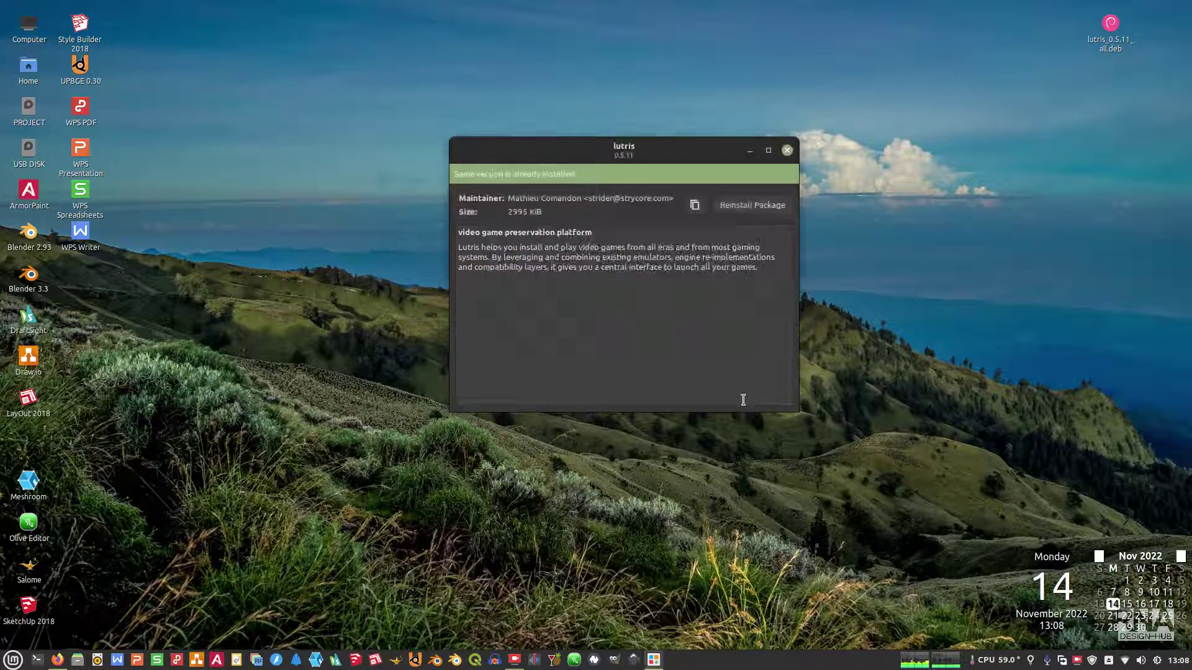
- Close the Package Installer and launch Lutris by searching 'lutris' in the Mint menu
{"action": "left_click", "coordinate": [787, 151]}
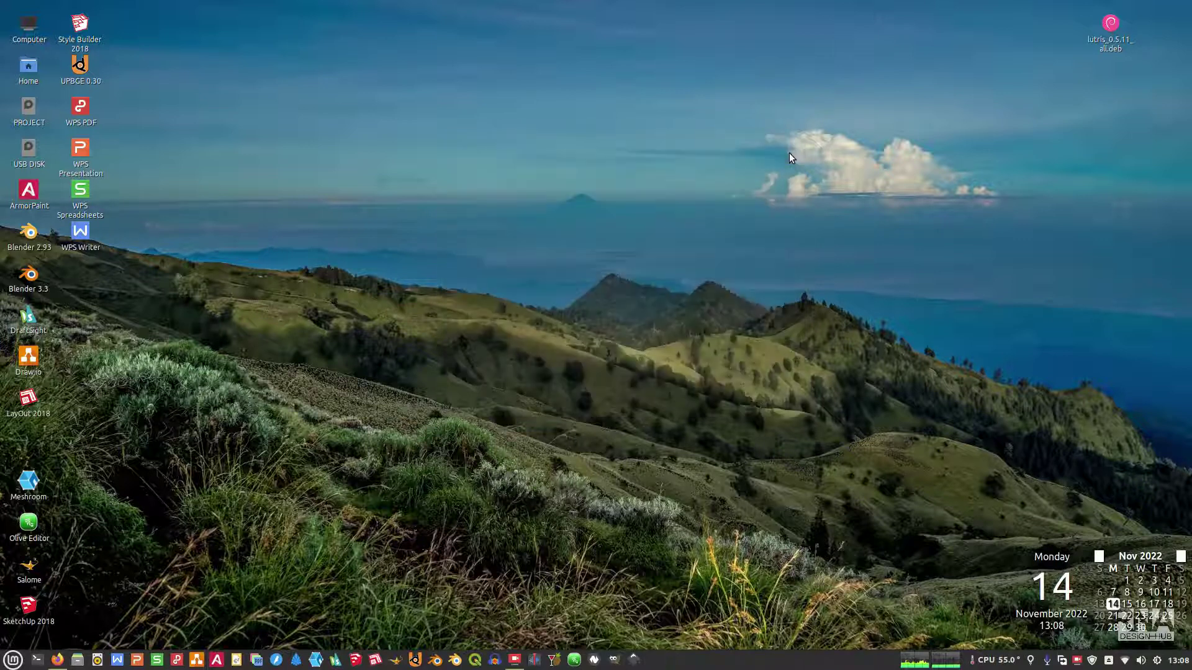
{"action": "left_click", "coordinate": [12, 659]}
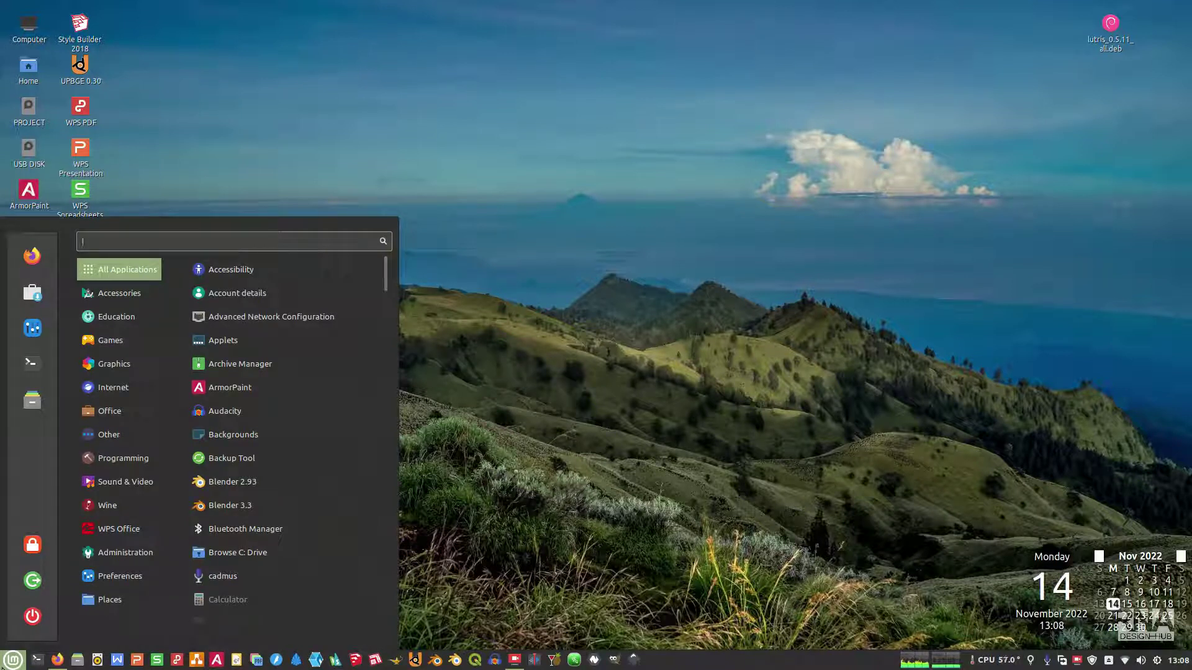
{"action": "type", "text": "lutris"}
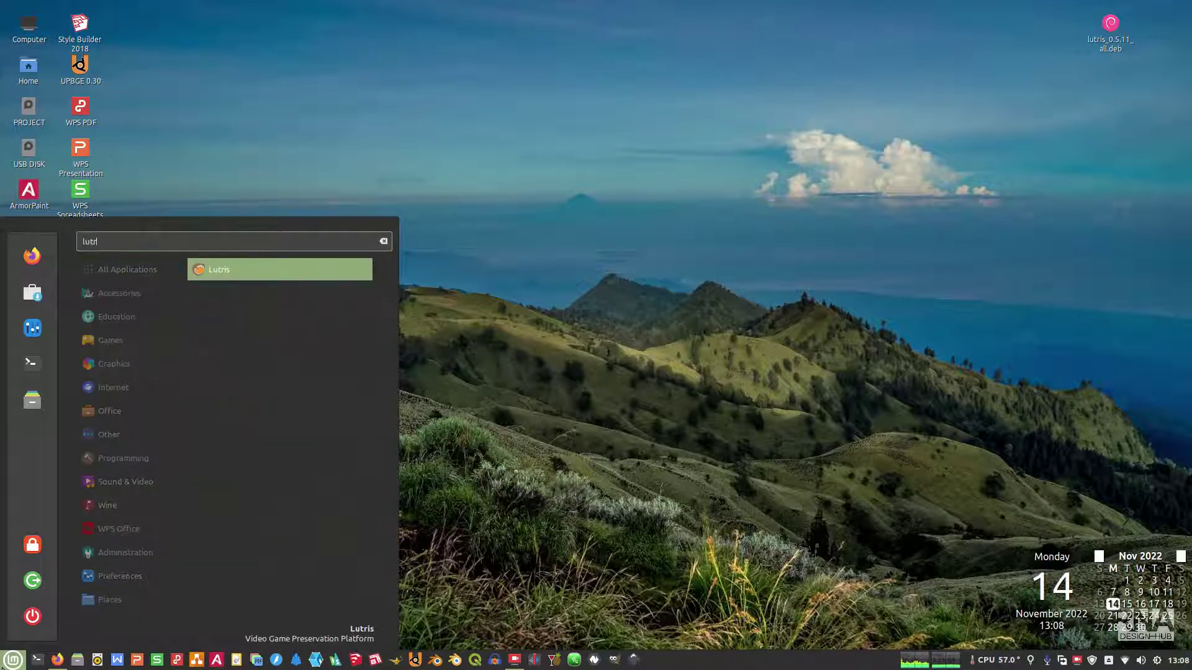
{"action": "key", "text": "Return"}
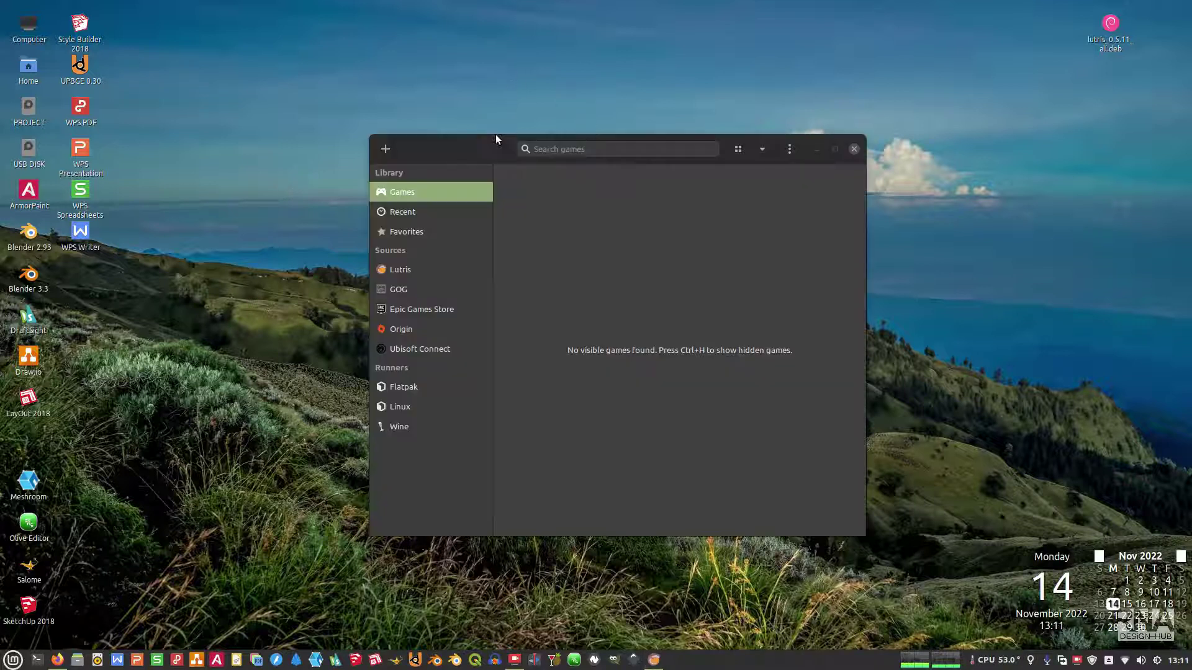
- Search the Lutris website installers for 'epic game' to find Epic Games Store
{"action": "mouse_move", "coordinate": [495, 139]}
{"action": "left_mouse_down"}
{"action": "mouse_move", "coordinate": [500, 149]}
{"action": "mouse_move", "coordinate": [484, 150]}
{"action": "mouse_move", "coordinate": [480, 130]}
{"action": "mouse_move", "coordinate": [504, 143]}
{"action": "mouse_move", "coordinate": [491, 146]}
{"action": "left_mouse_up"}
{"action": "left_click", "coordinate": [496, 126]}
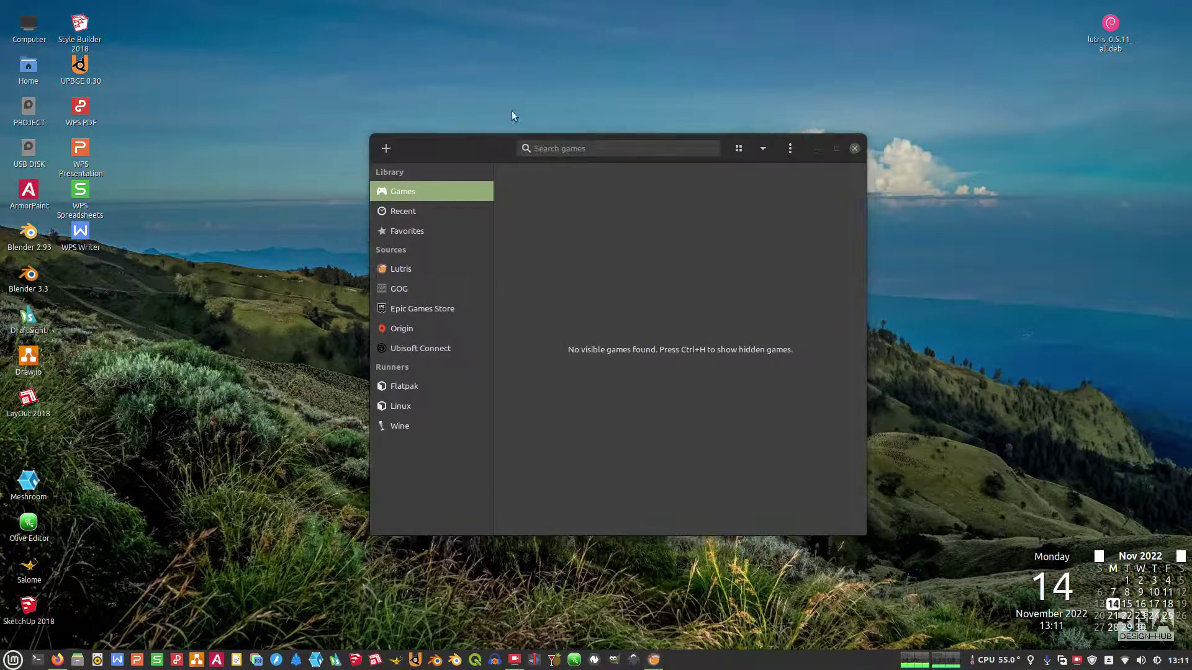
{"action": "left_click", "coordinate": [387, 149]}
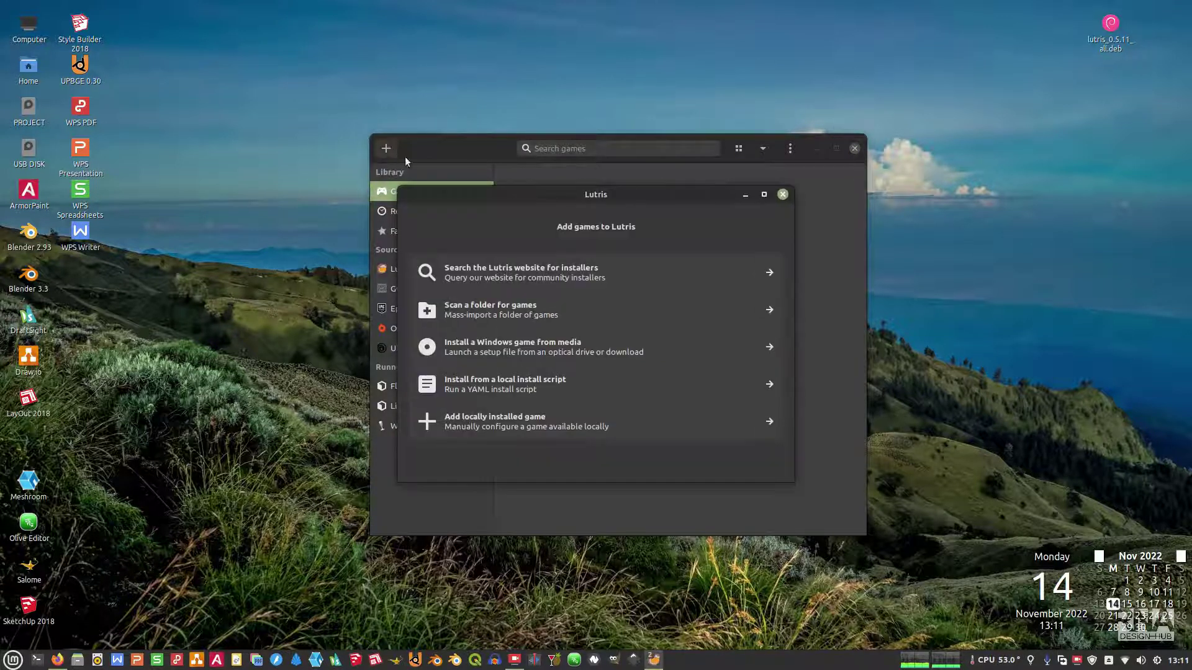
{"action": "left_click", "coordinate": [604, 278]}
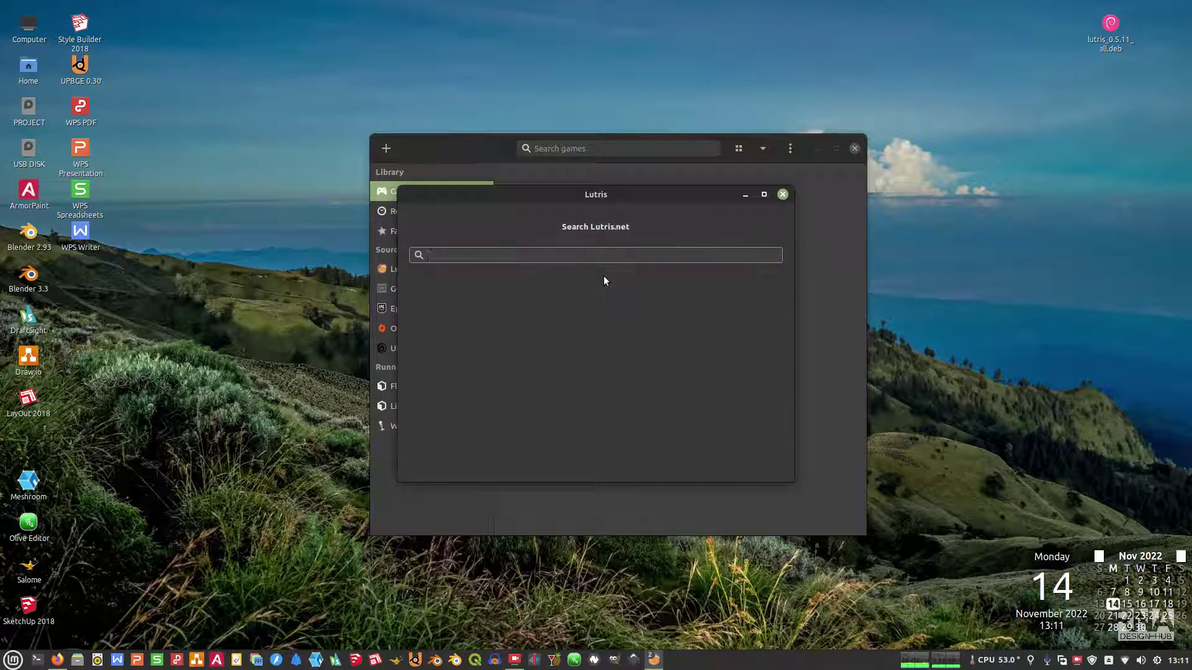
{"action": "type", "text": "epic"}
{"action": "type", "text": " lau"}
{"action": "type", "text": "gam"}
{"action": "type", "text": "e"}
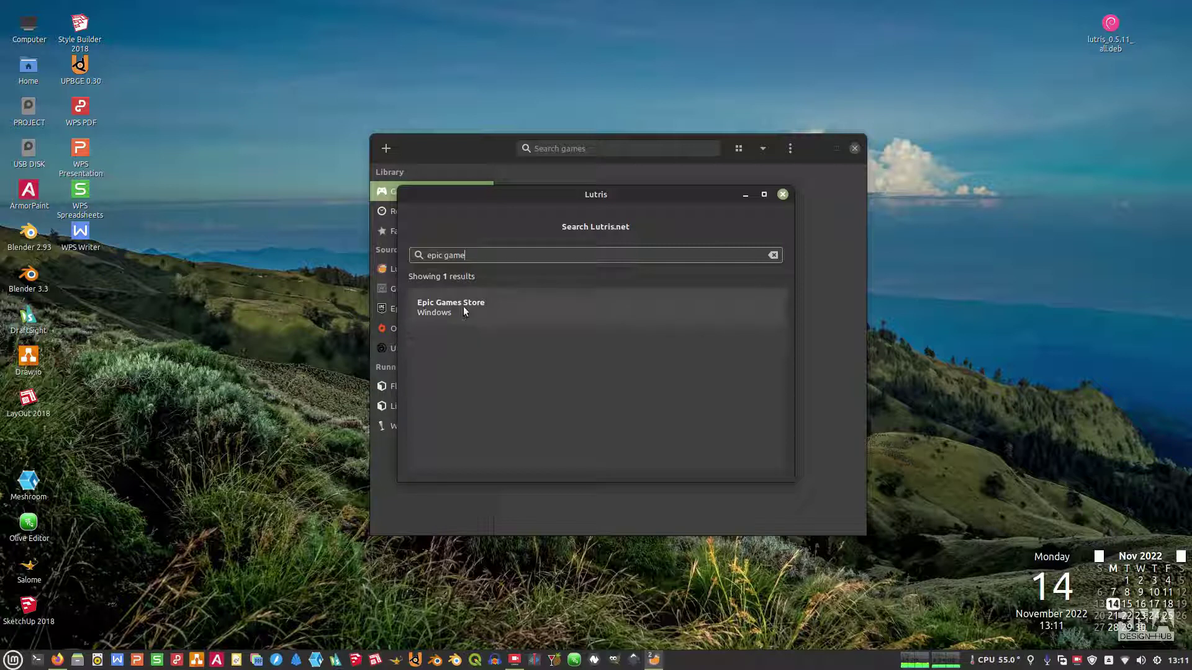
- Choose the Standard Epic Games Store installer and set ~/Epic Games as the install folder
{"action": "left_click", "coordinate": [463, 308]}
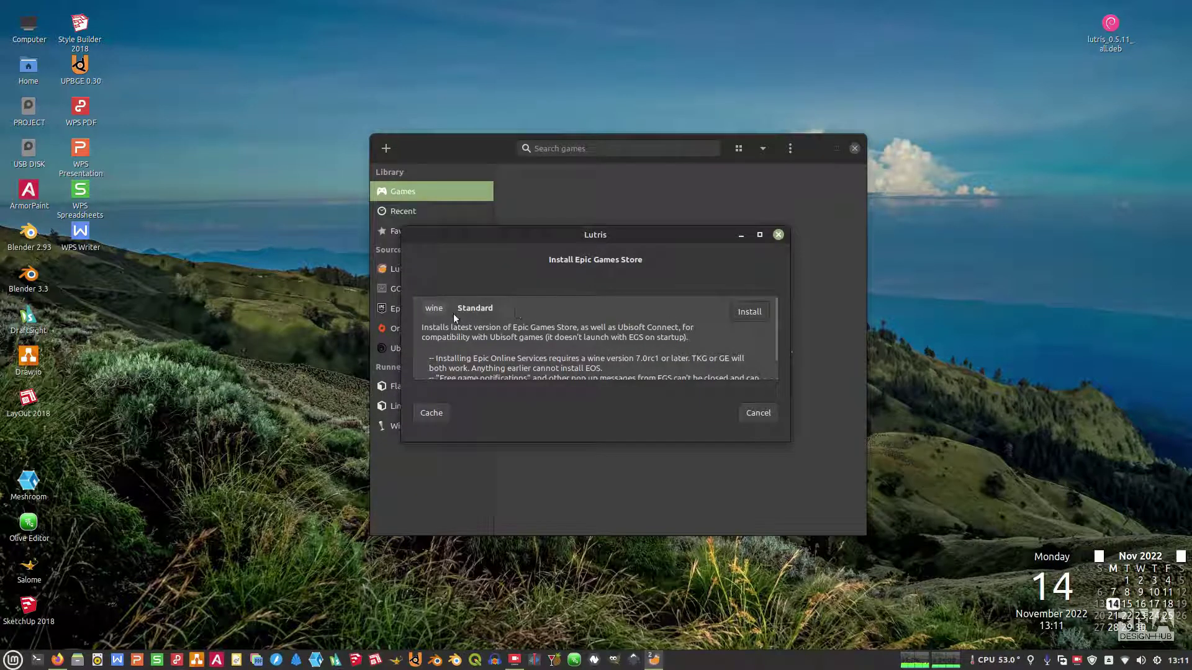
{"action": "scroll", "coordinate": [635, 326], "scroll_direction": "down", "scroll_amount": 1}
{"action": "scroll", "coordinate": [636, 325], "scroll_direction": "up", "scroll_amount": 1}
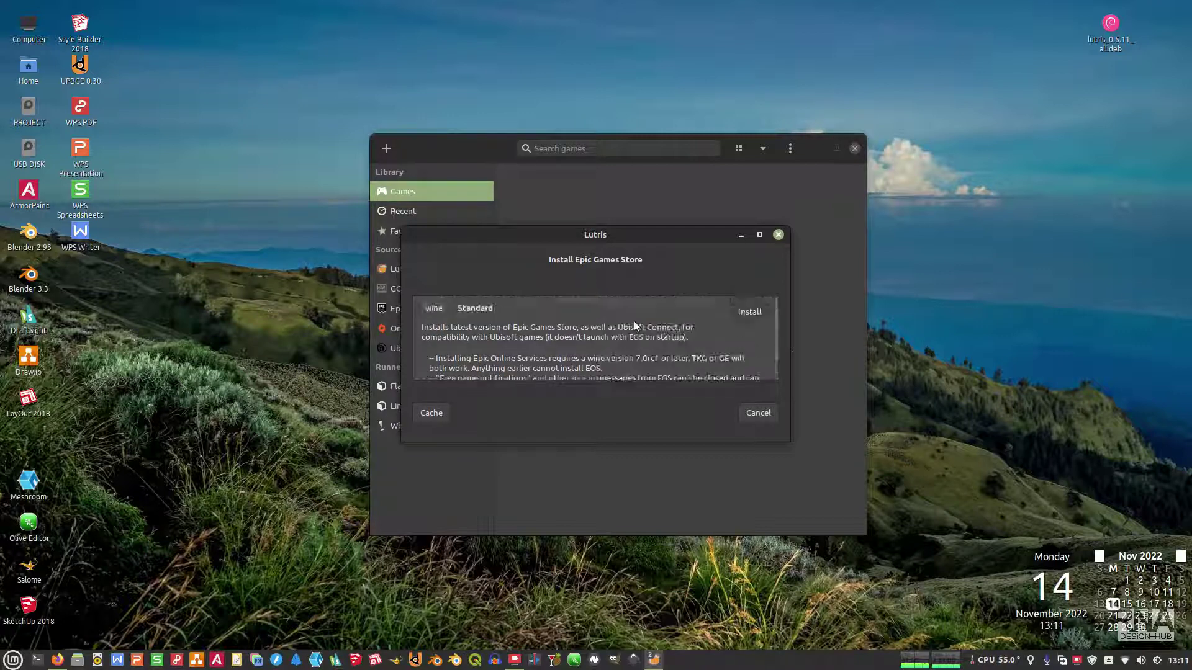
{"action": "left_click", "coordinate": [748, 312]}
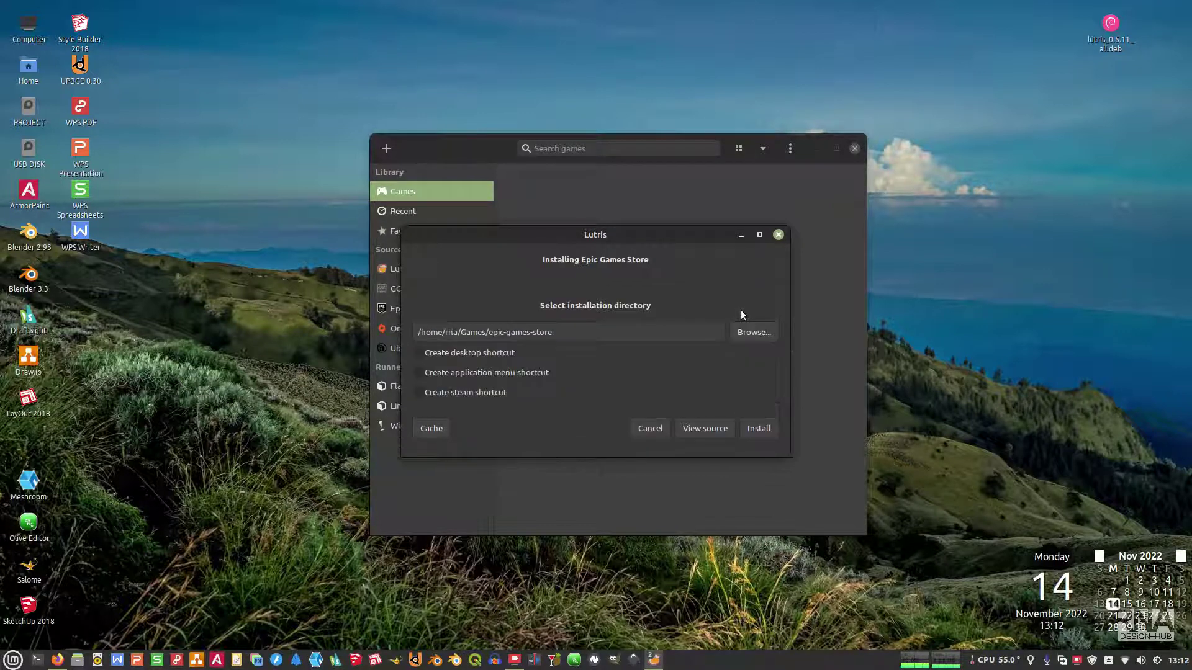
{"action": "left_click_drag", "start_coordinate": [588, 237], "coordinate": [658, 292]}
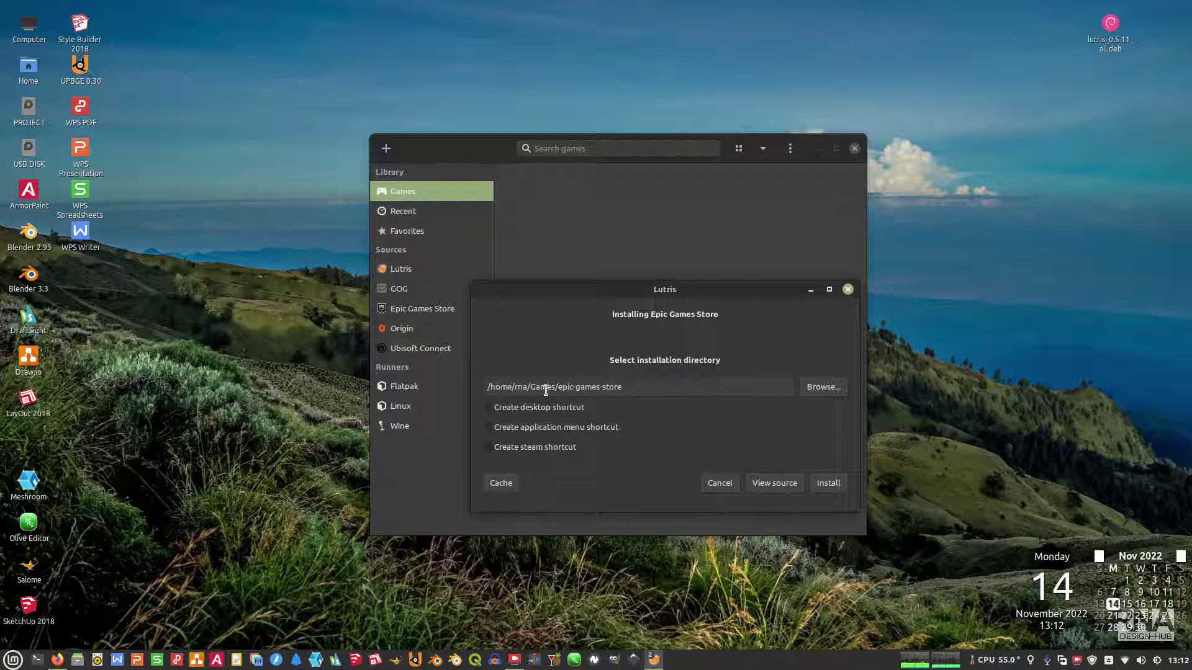
{"action": "left_click", "coordinate": [814, 389]}
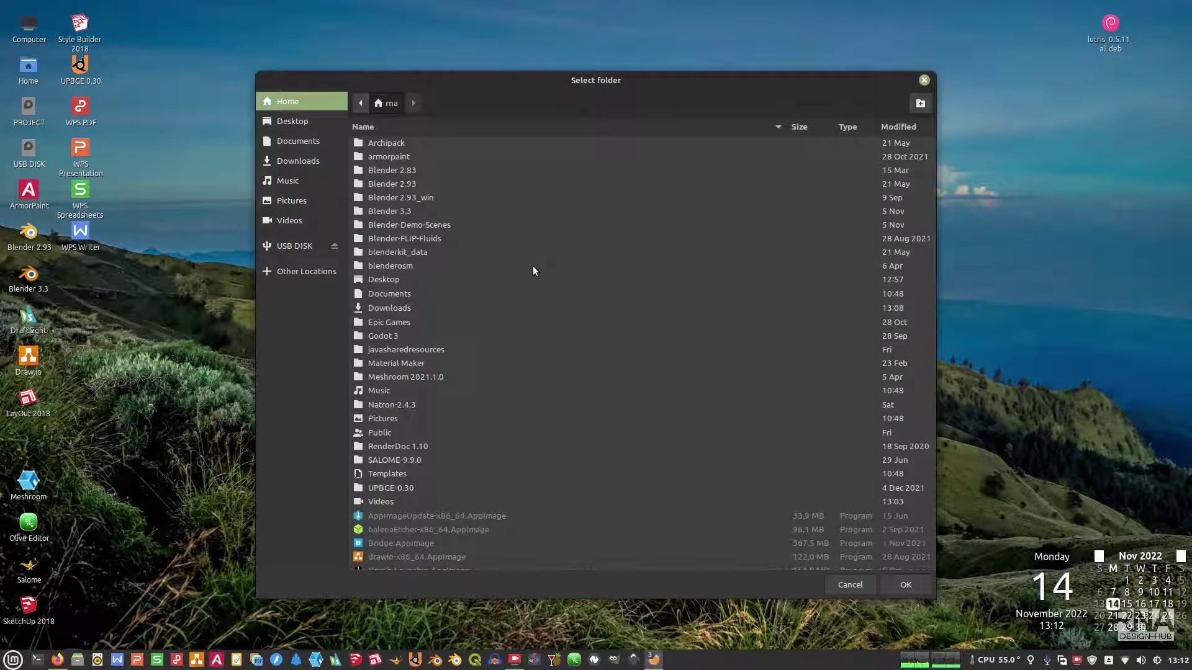
{"action": "left_click", "coordinate": [381, 321]}
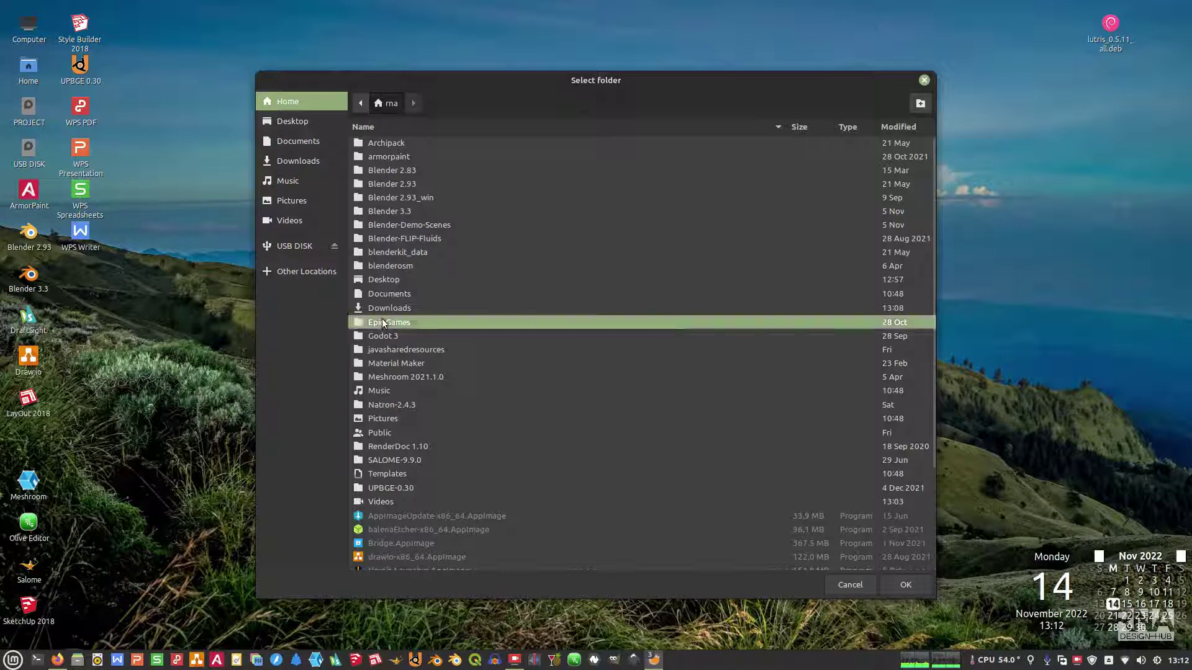
{"action": "left_click", "coordinate": [915, 586]}
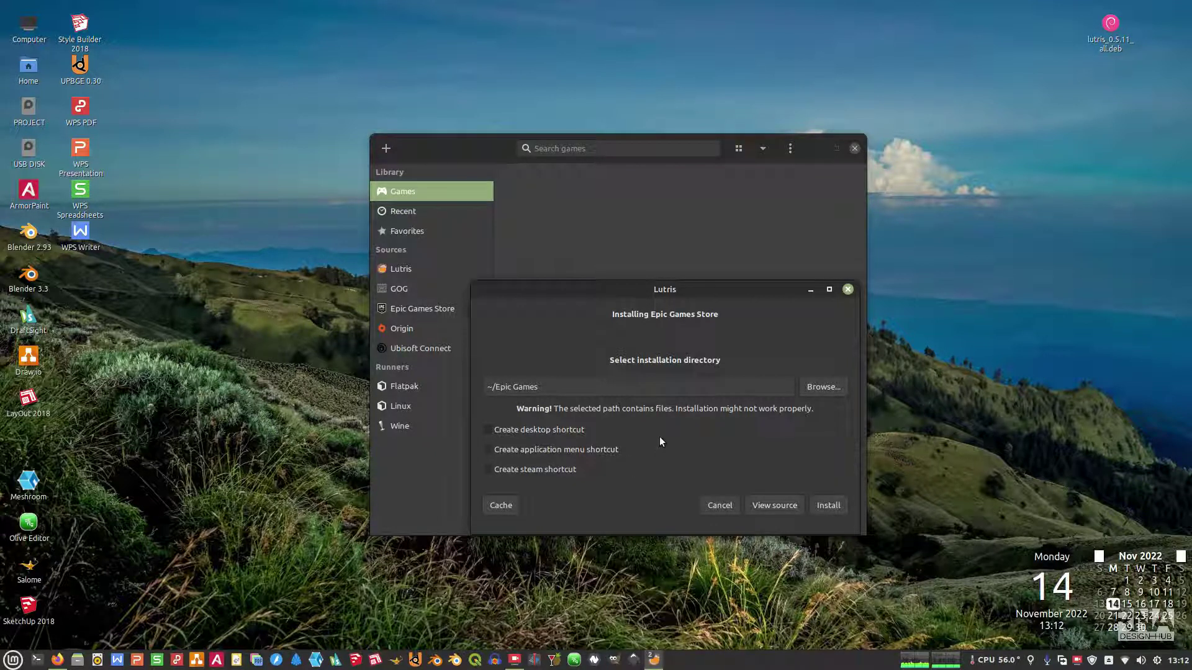
- Install into ~/Epic Games, keeping Download as the installer files' source, and continue
{"action": "left_click", "coordinate": [826, 505]}
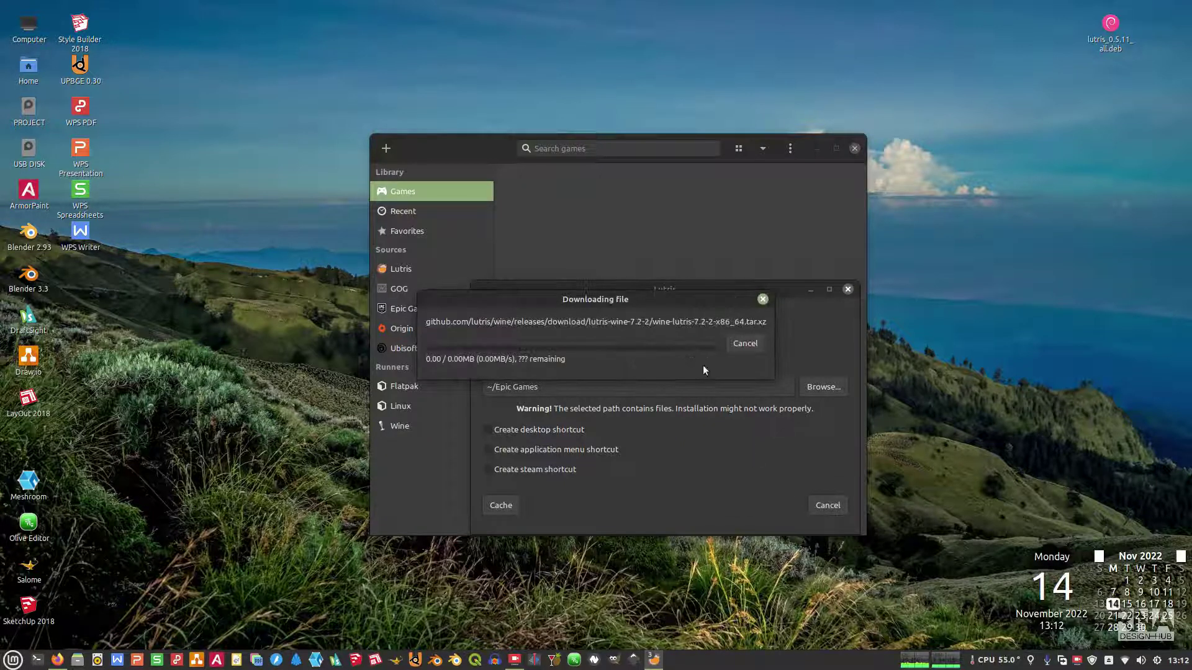
{"action": "left_click_drag", "start_coordinate": [666, 298], "coordinate": [675, 359]}
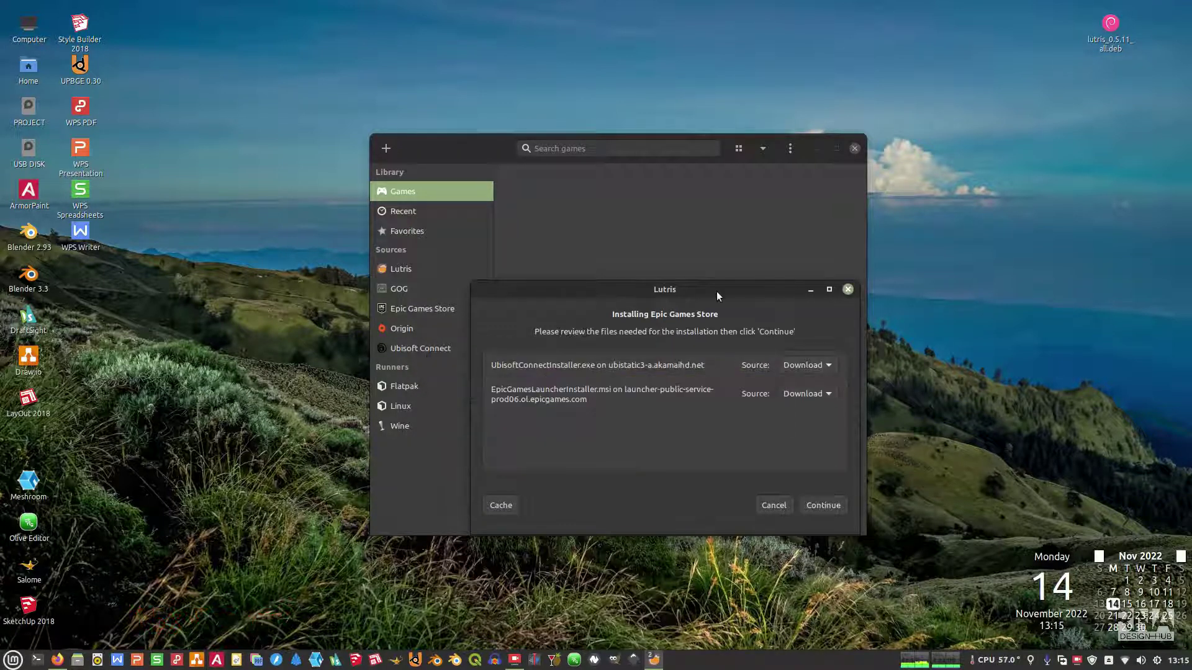
{"action": "left_click_drag", "start_coordinate": [714, 290], "coordinate": [715, 200]}
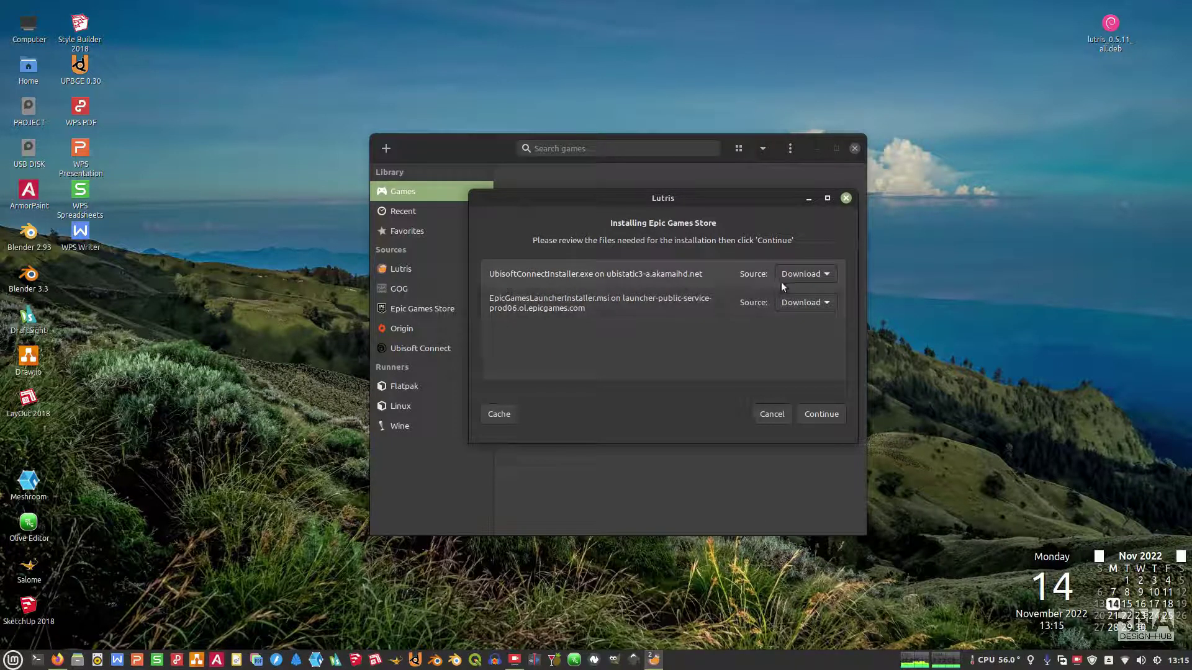
{"action": "left_click", "coordinate": [816, 277]}
{"action": "left_click", "coordinate": [816, 278]}
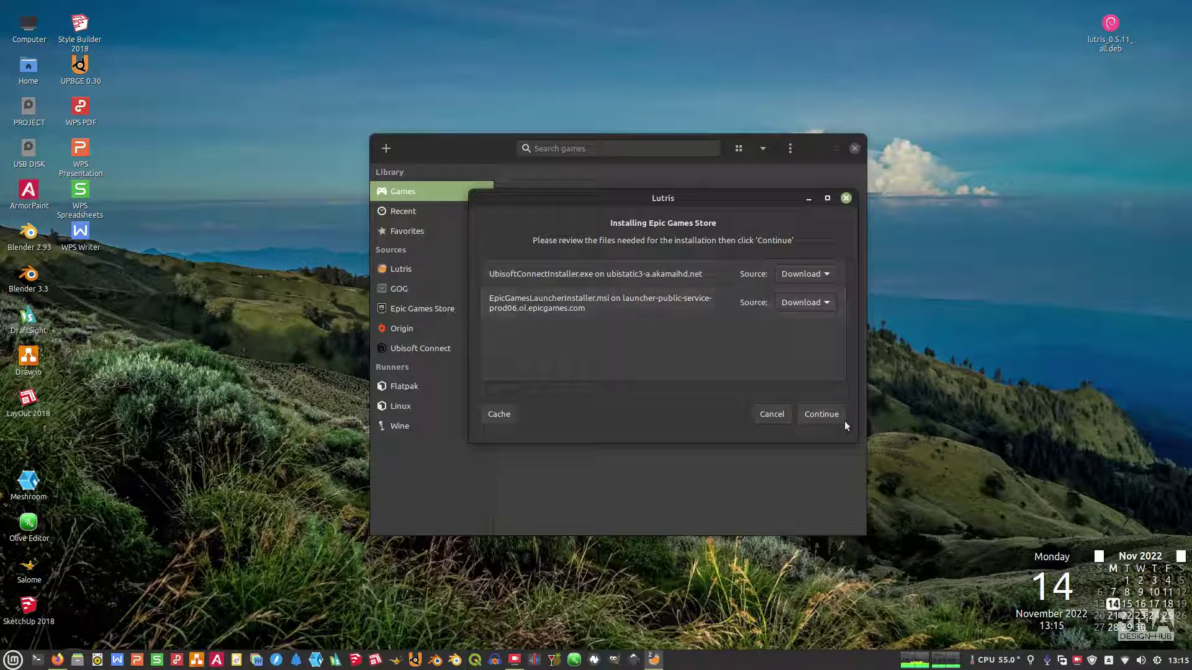
{"action": "left_click", "coordinate": [824, 415]}
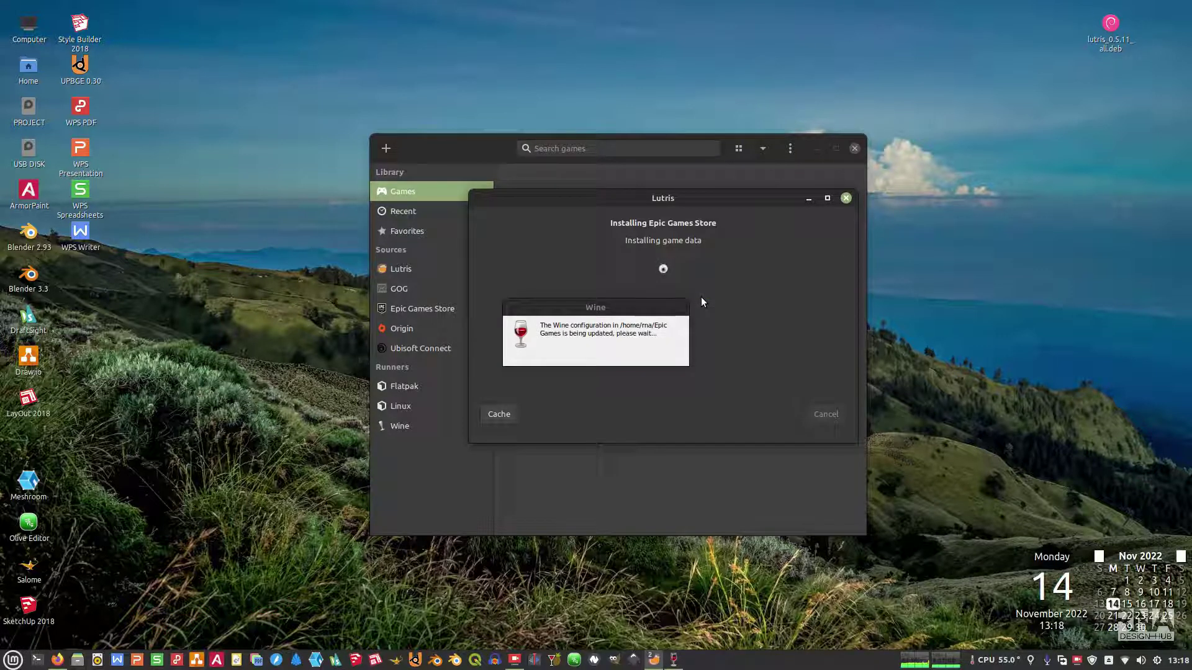
- Move the Wine update notice aside while the installation finishes
{"action": "left_click_drag", "start_coordinate": [614, 306], "coordinate": [644, 341]}
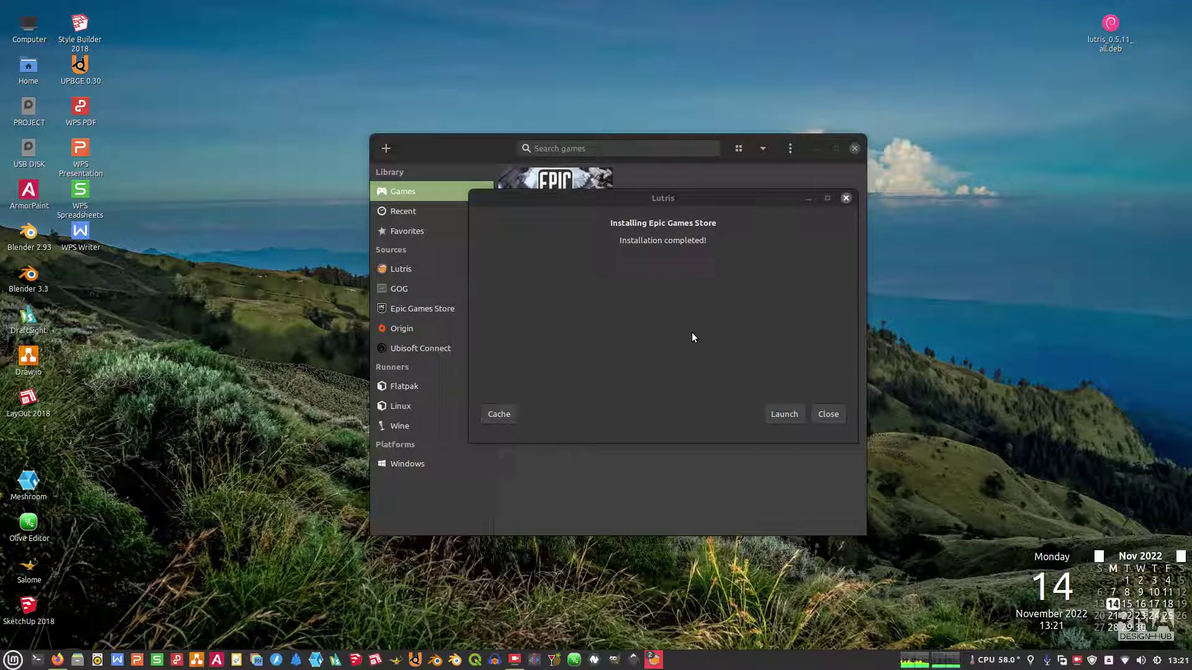
- Launch the newly installed Epic Games Store from the Lutris completion dialog
{"action": "left_click", "coordinate": [781, 416]}
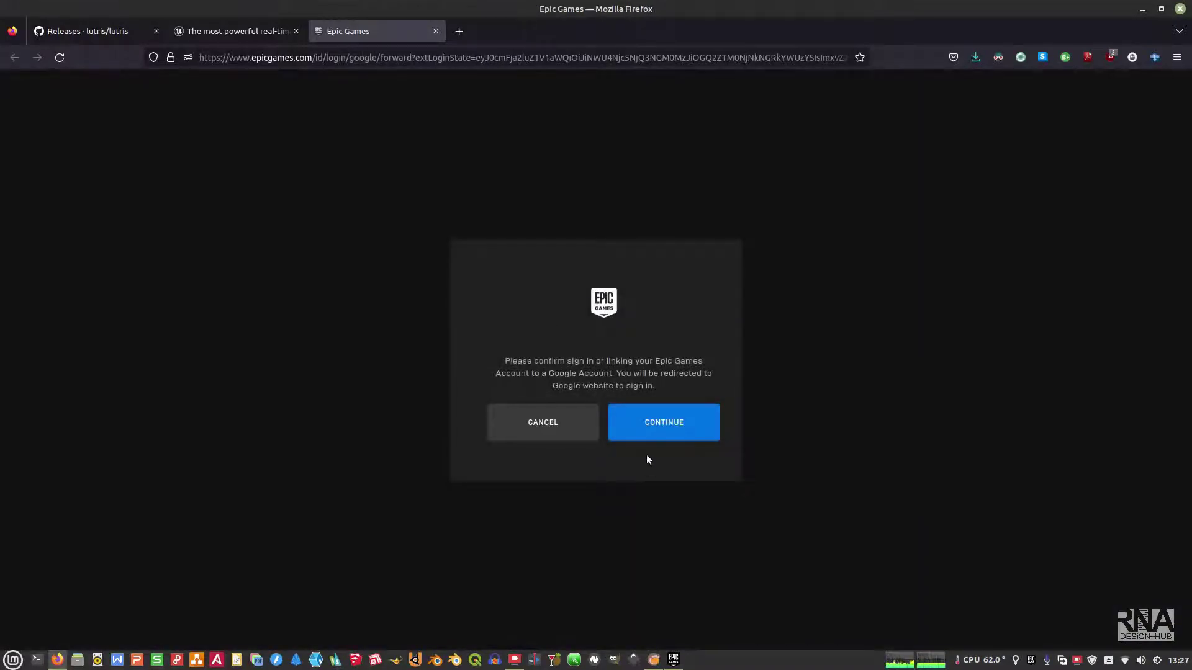
- Confirm the Google account sign-in in Firefox, then minimize Firefox to reveal the launcher
{"action": "left_click", "coordinate": [650, 422]}
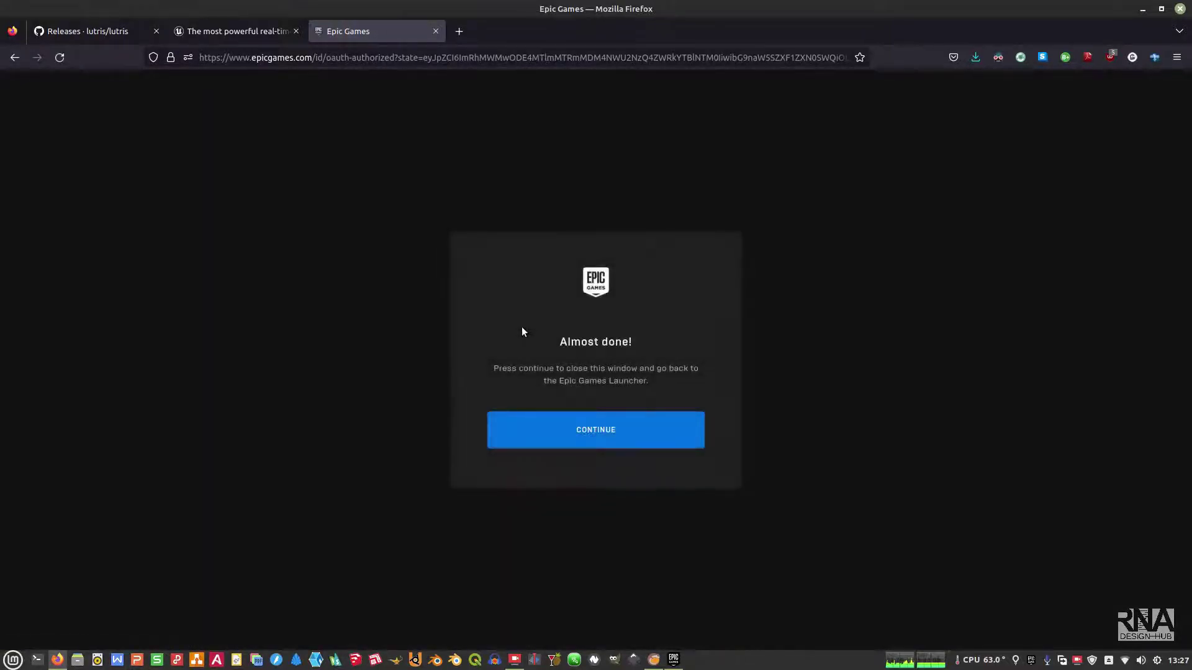
{"action": "left_click", "coordinate": [594, 429]}
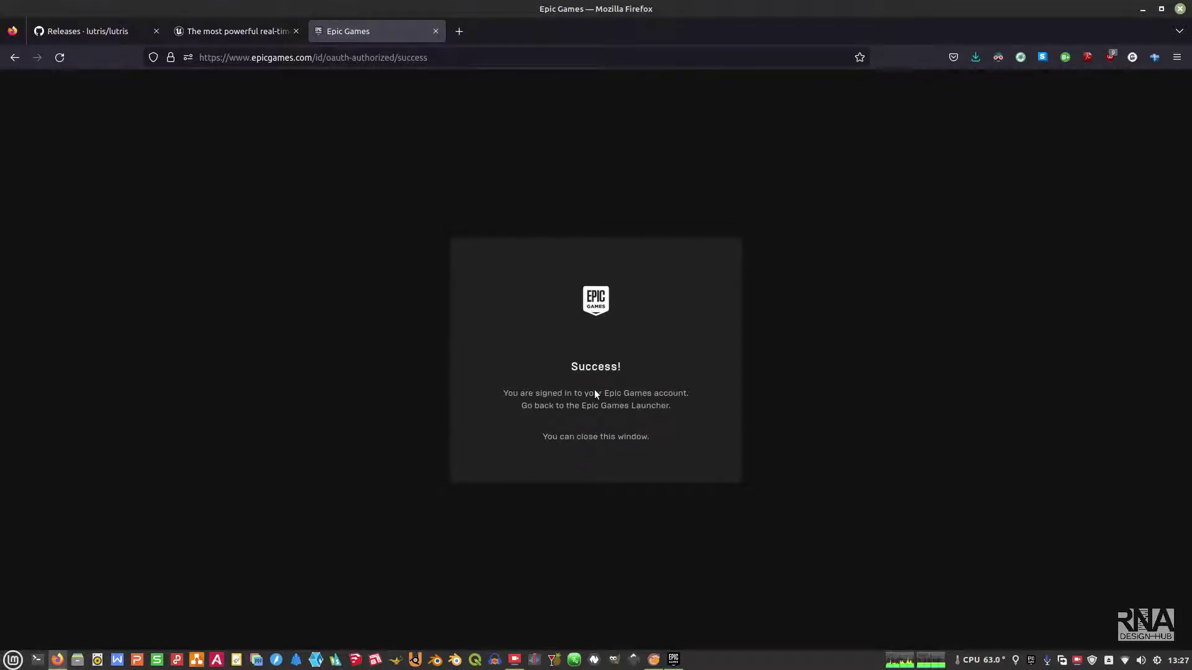
{"action": "left_click", "coordinate": [1143, 8]}
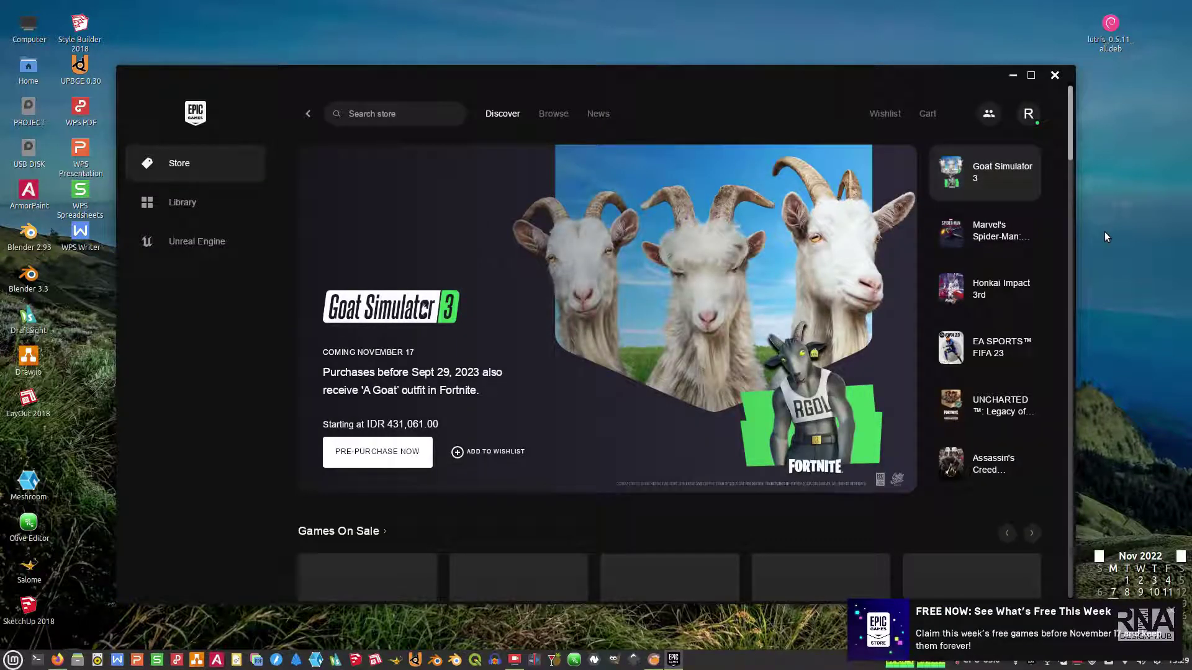
- Maximize the launcher, dismiss the free-games notice, and accept installing Epic Online Services
{"action": "left_click", "coordinate": [1031, 75]}
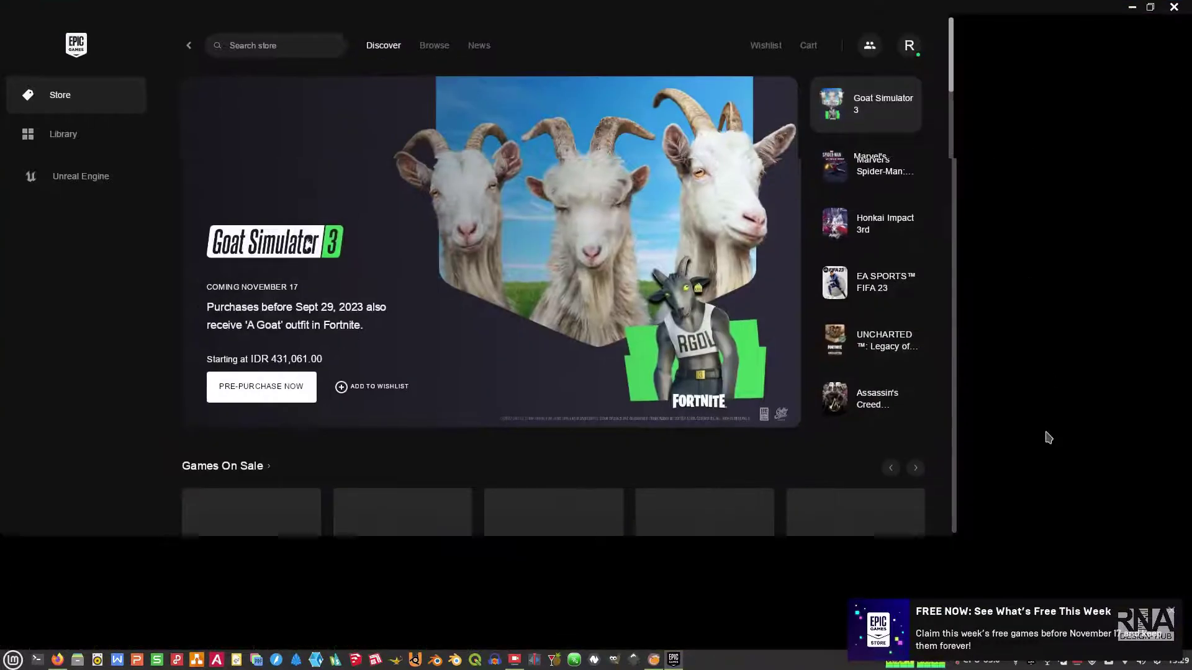
{"action": "left_click", "coordinate": [1171, 611]}
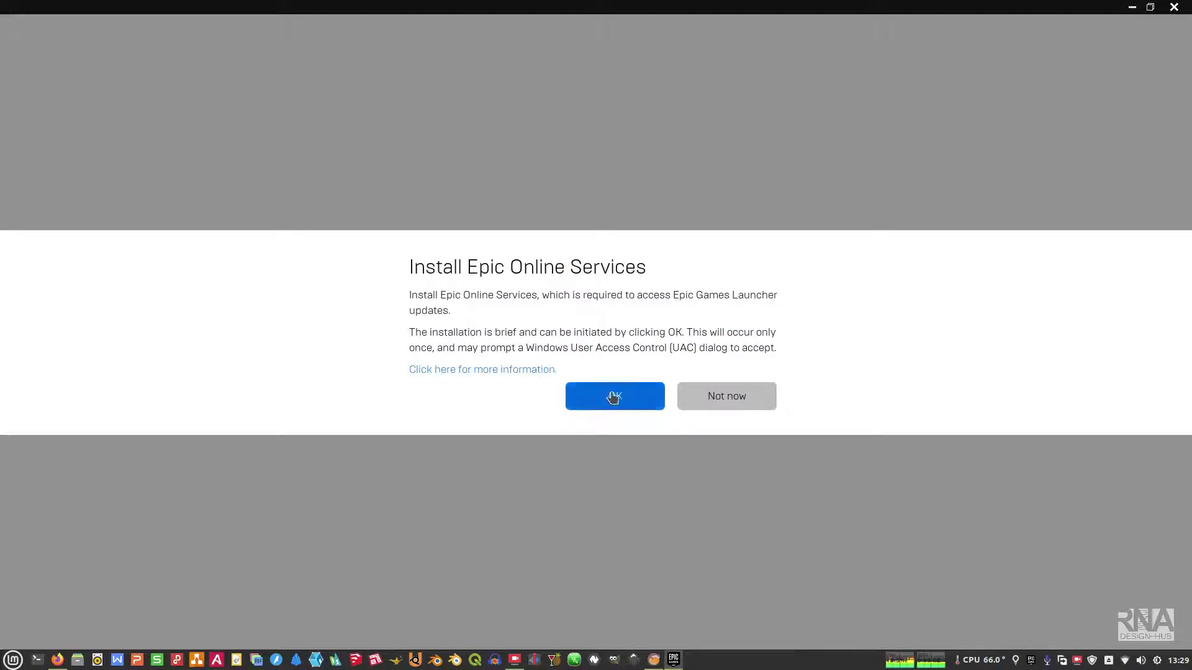
{"action": "left_click", "coordinate": [614, 397]}
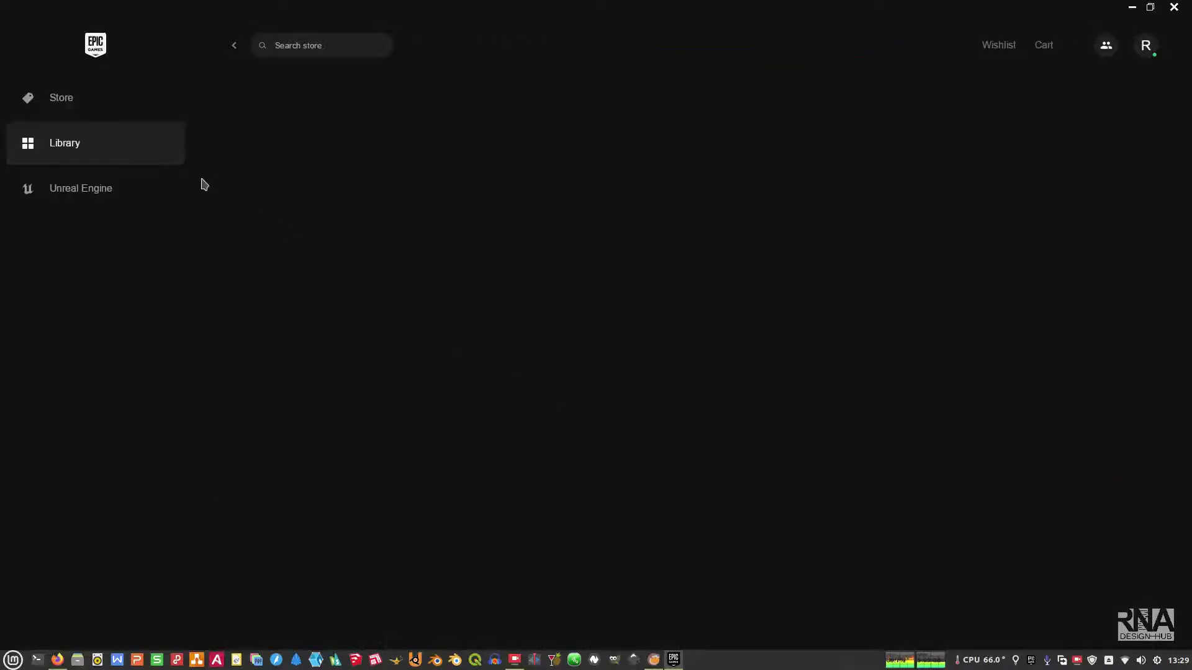
- Go to Unreal Engine, look through Samples and Marketplace, then show the engine Library tab
{"action": "left_click", "coordinate": [154, 162]}
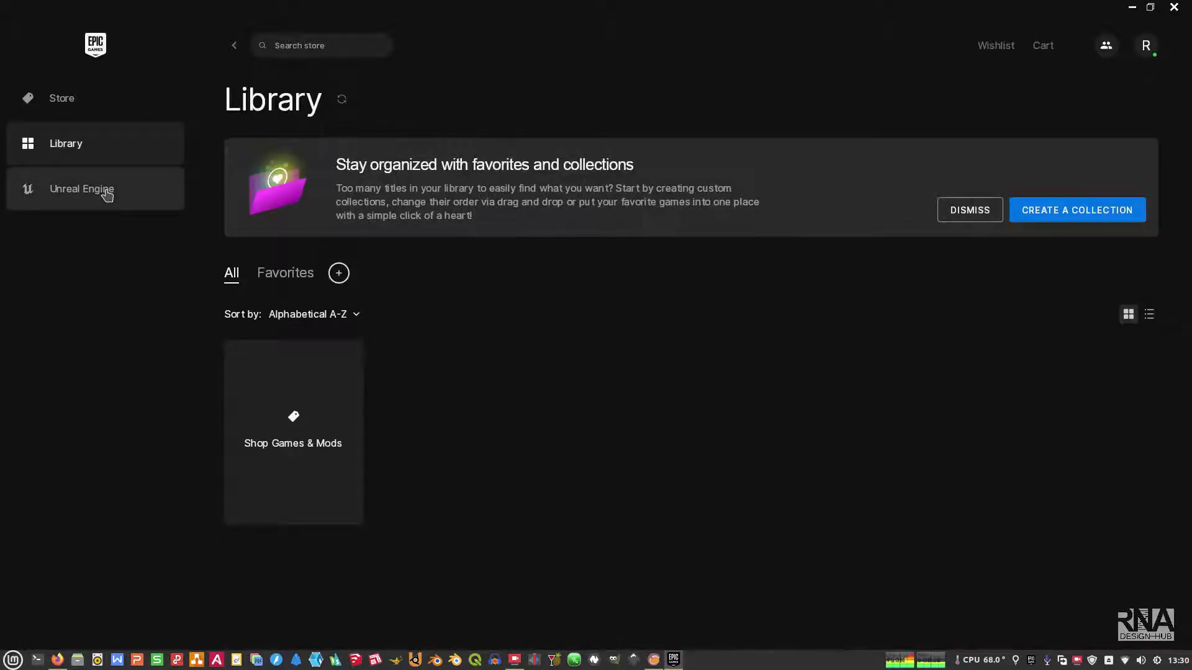
{"action": "left_click", "coordinate": [107, 195]}
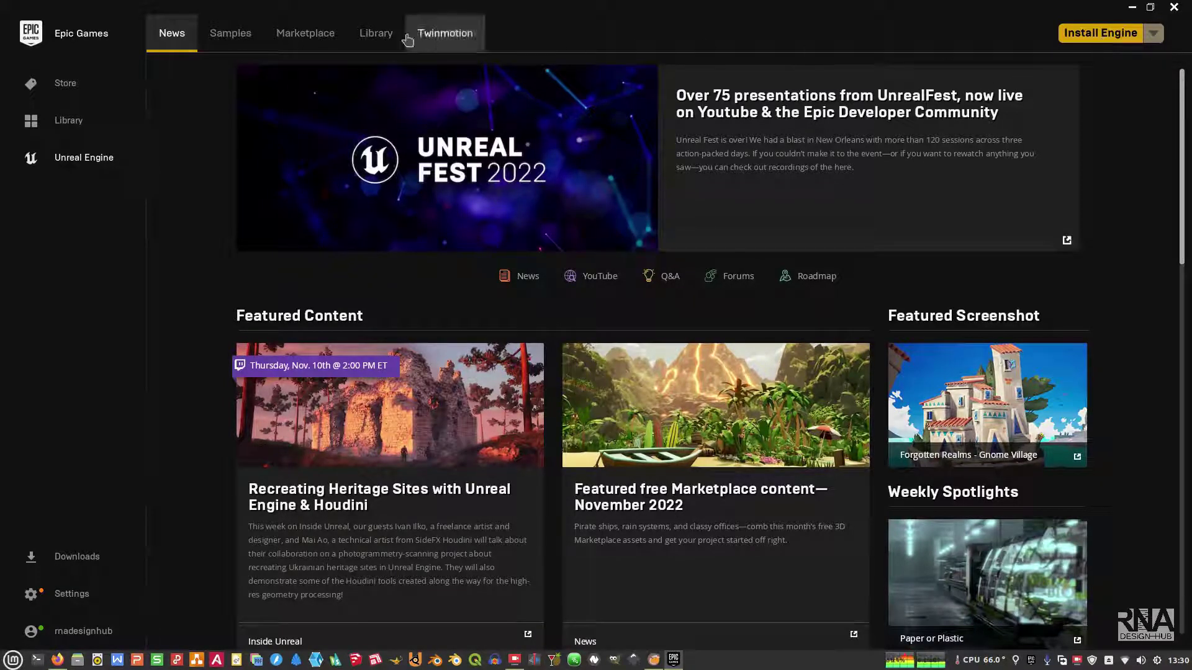
{"action": "left_click", "coordinate": [221, 39]}
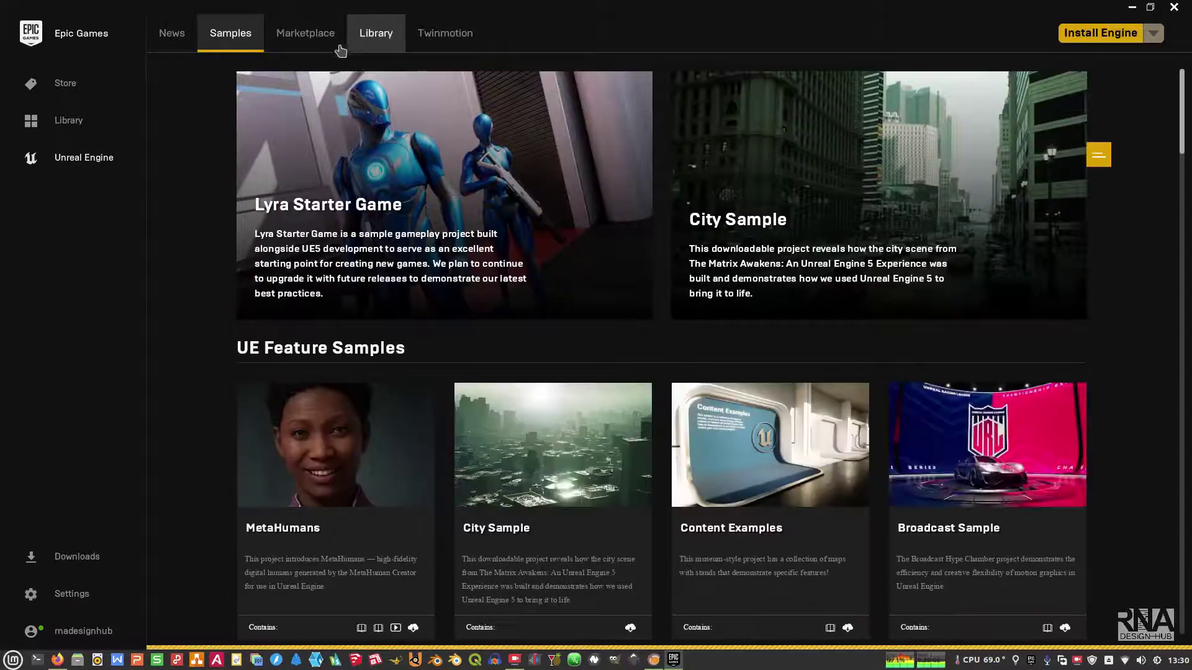
{"action": "left_click", "coordinate": [305, 23]}
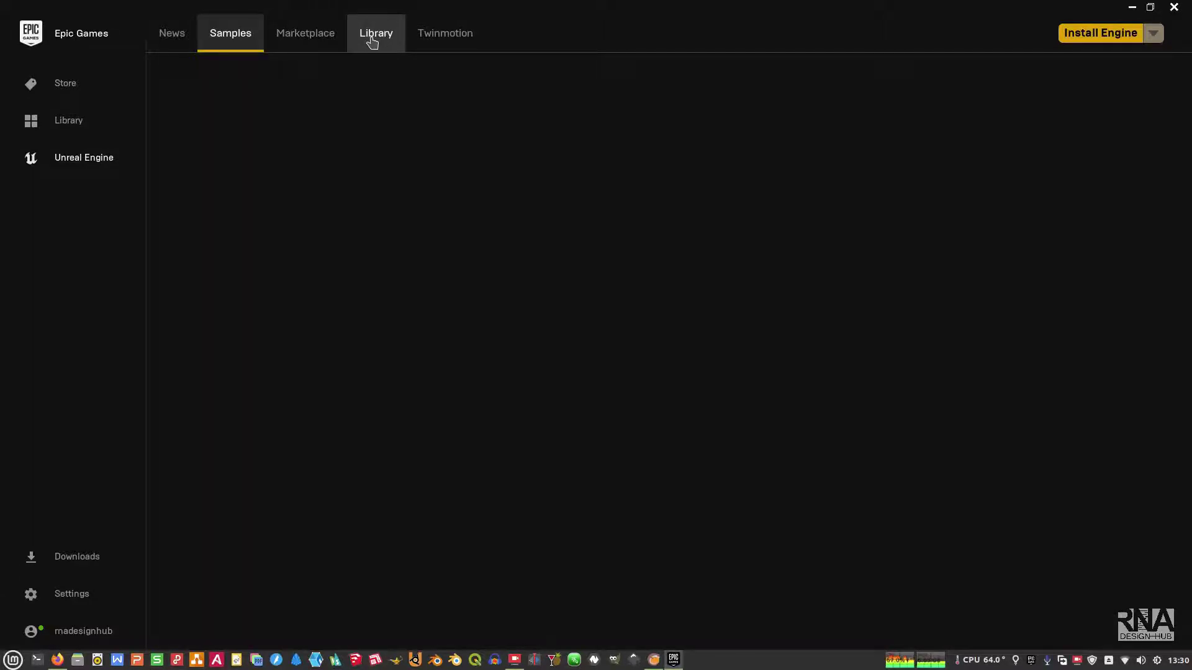
{"action": "left_click", "coordinate": [374, 38]}
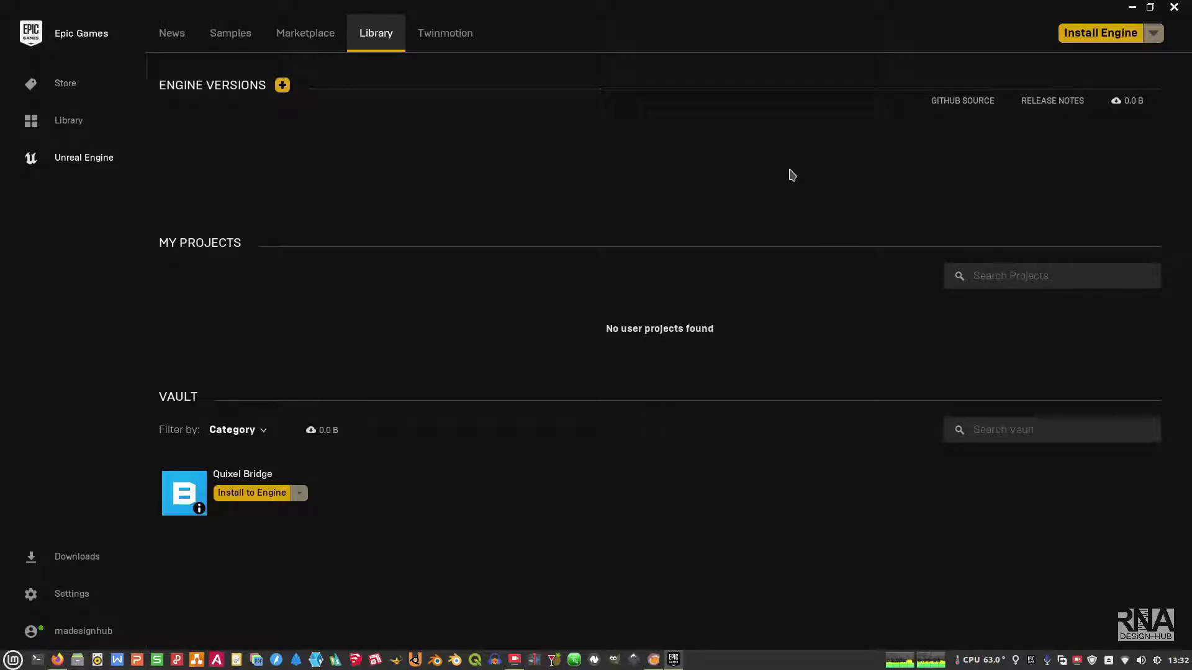
- Add an Unreal Engine 5.0.3 engine slot, cancelling the install location prompt
{"action": "left_click", "coordinate": [1095, 34]}
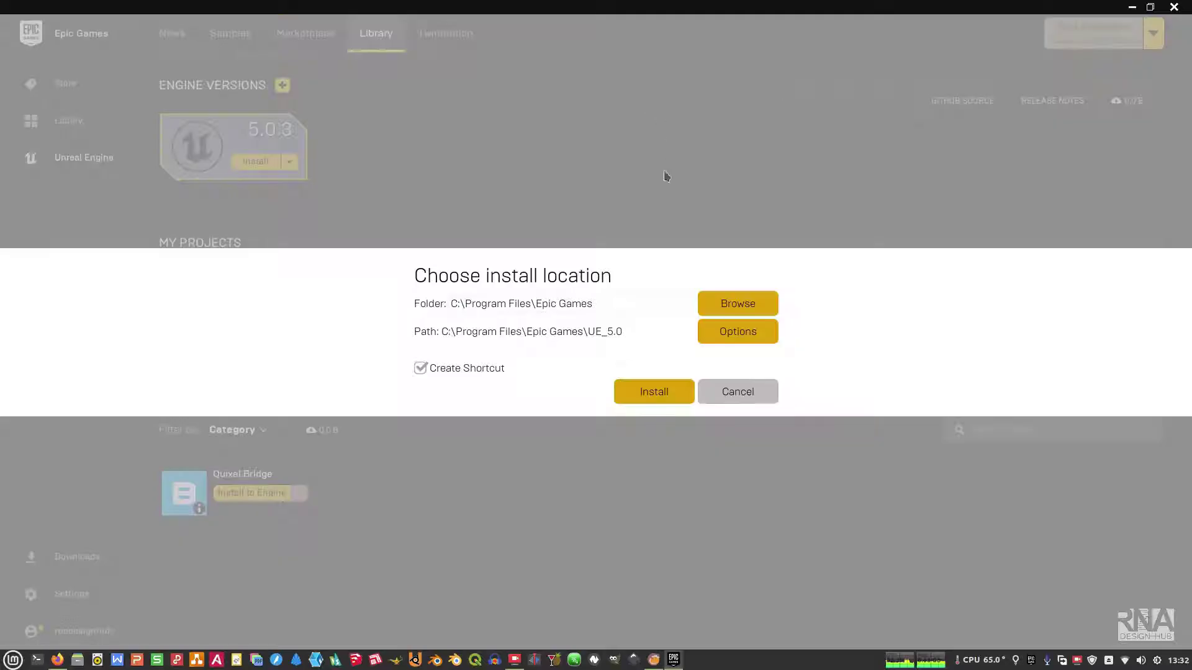
{"action": "left_click", "coordinate": [727, 397]}
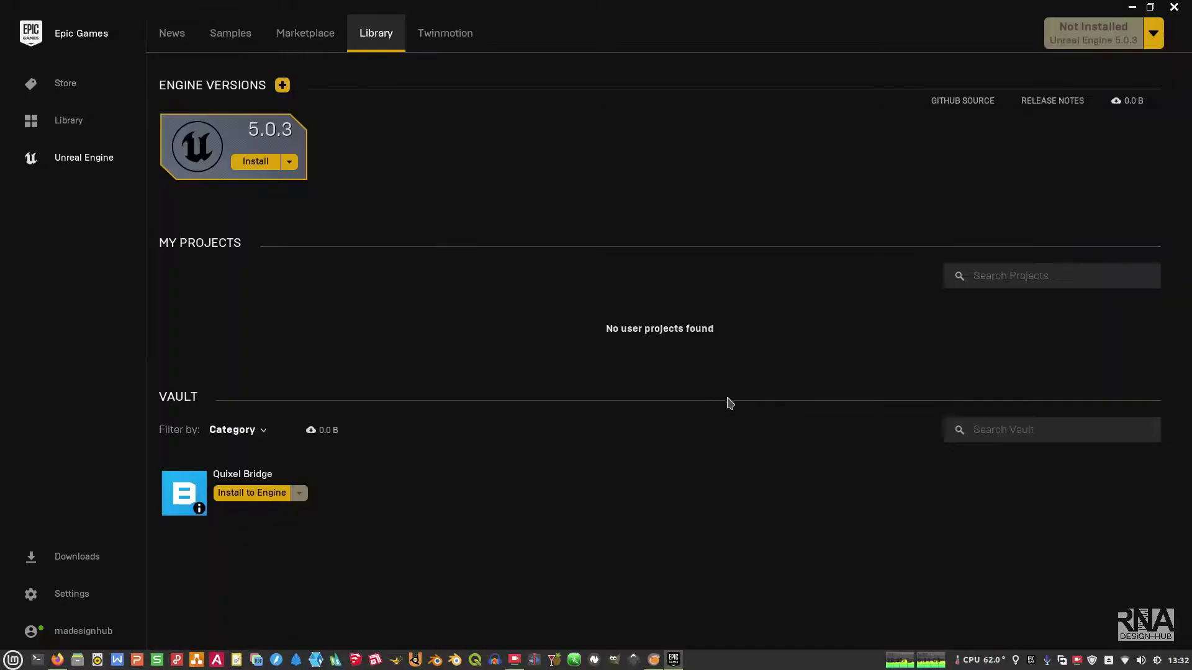
{"action": "left_click", "coordinate": [290, 163]}
{"action": "left_click", "coordinate": [290, 164]}
- Add a 4.27.2 engine slot, remove the 5.0.3 slot, and start installing 4.27.2
{"action": "left_click", "coordinate": [283, 85]}
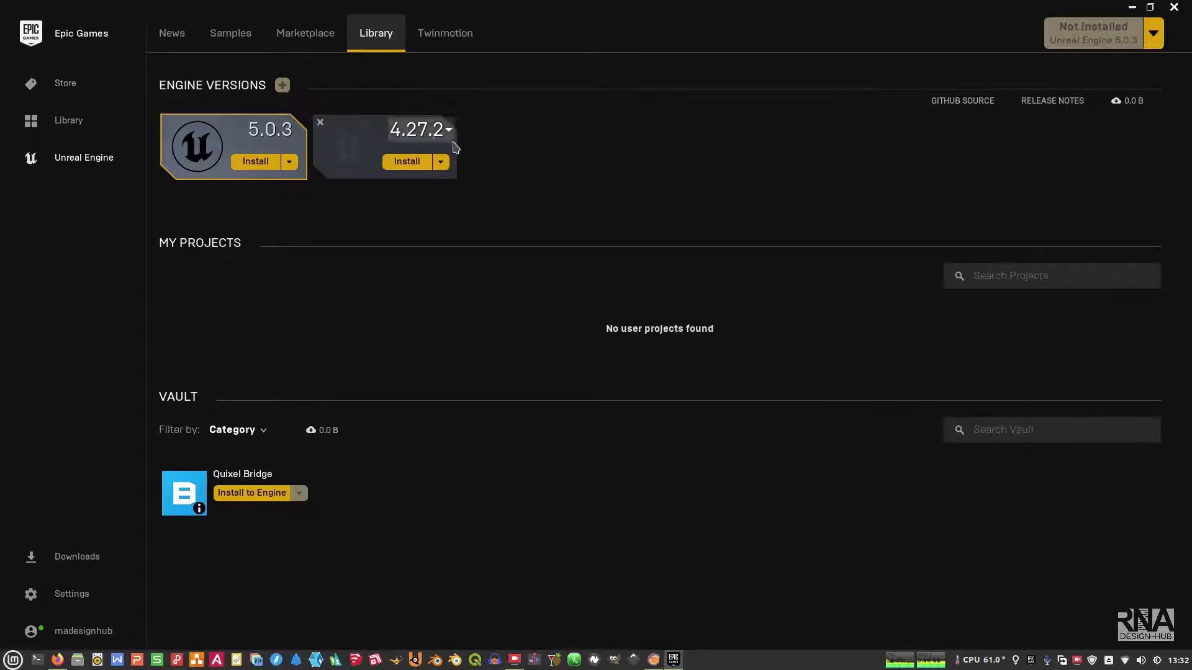
{"action": "left_click", "coordinate": [437, 130]}
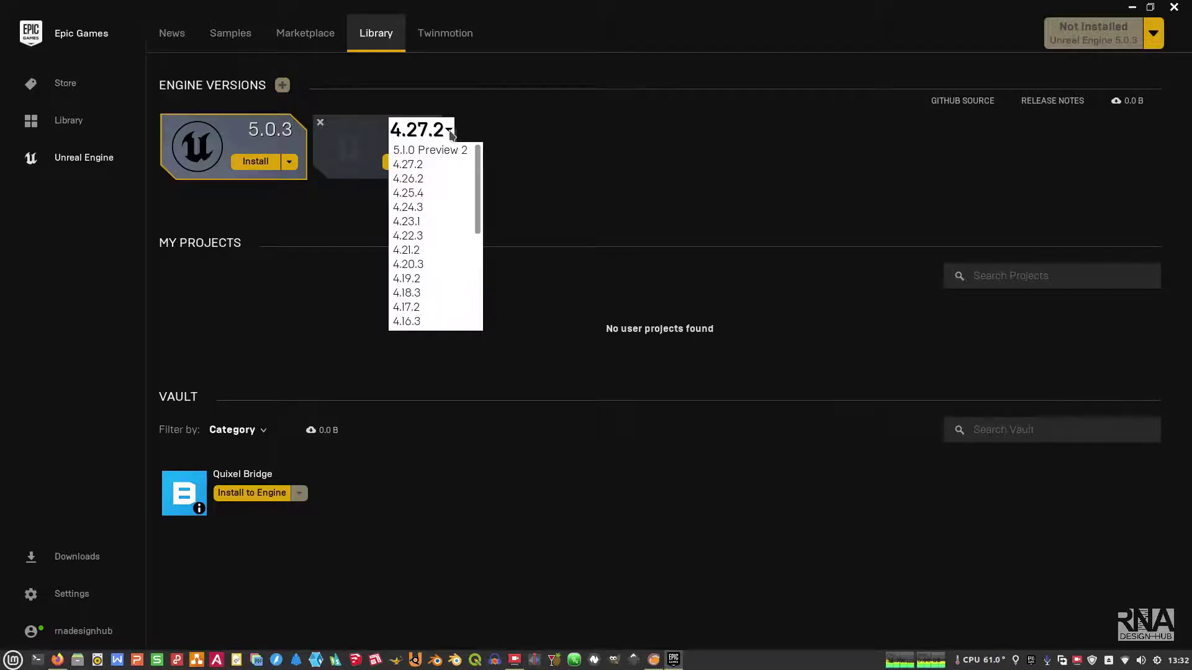
{"action": "left_click", "coordinate": [426, 166]}
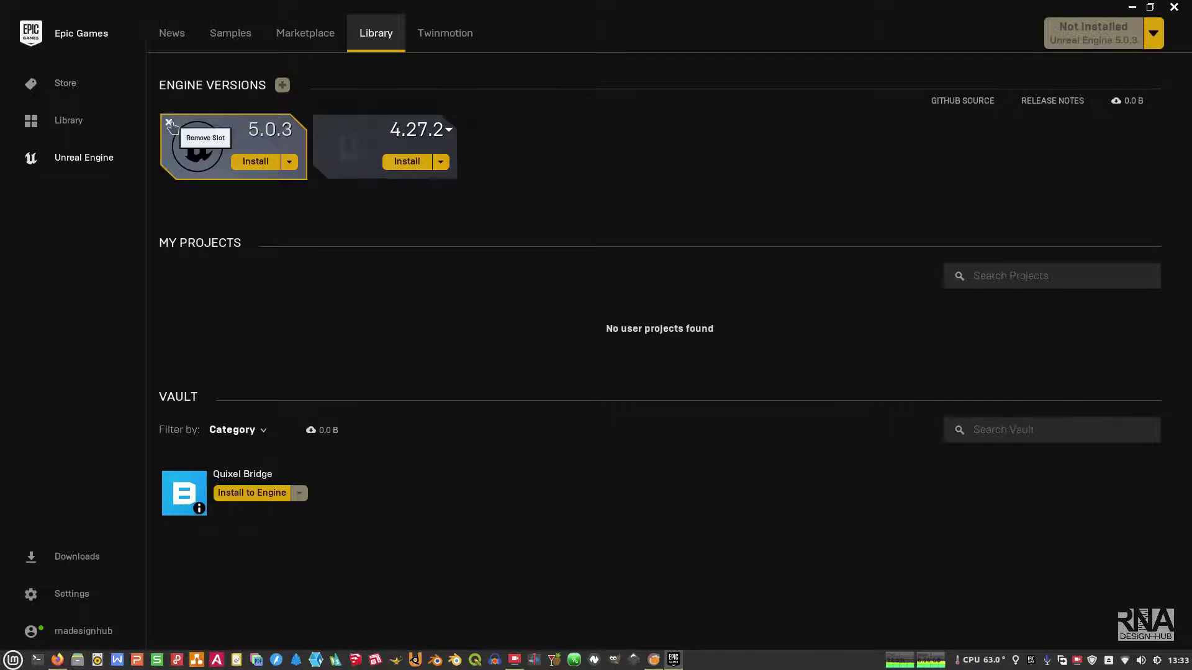
{"action": "left_click", "coordinate": [169, 123]}
{"action": "left_click", "coordinate": [576, 375]}
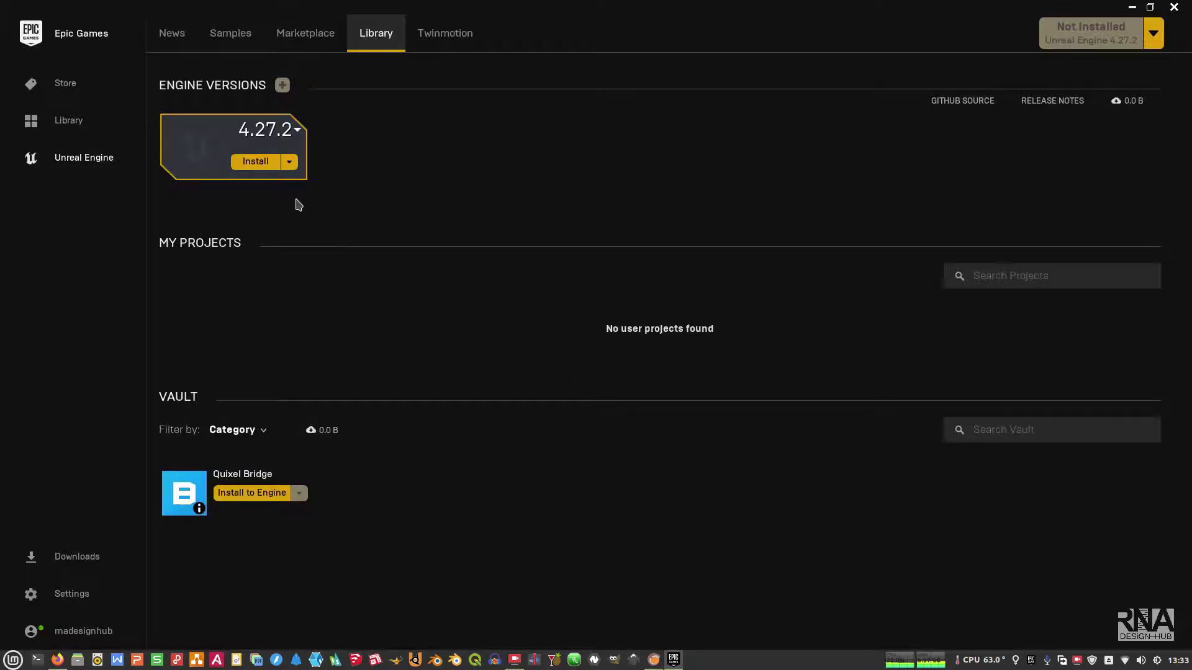
{"action": "left_click", "coordinate": [255, 161]}
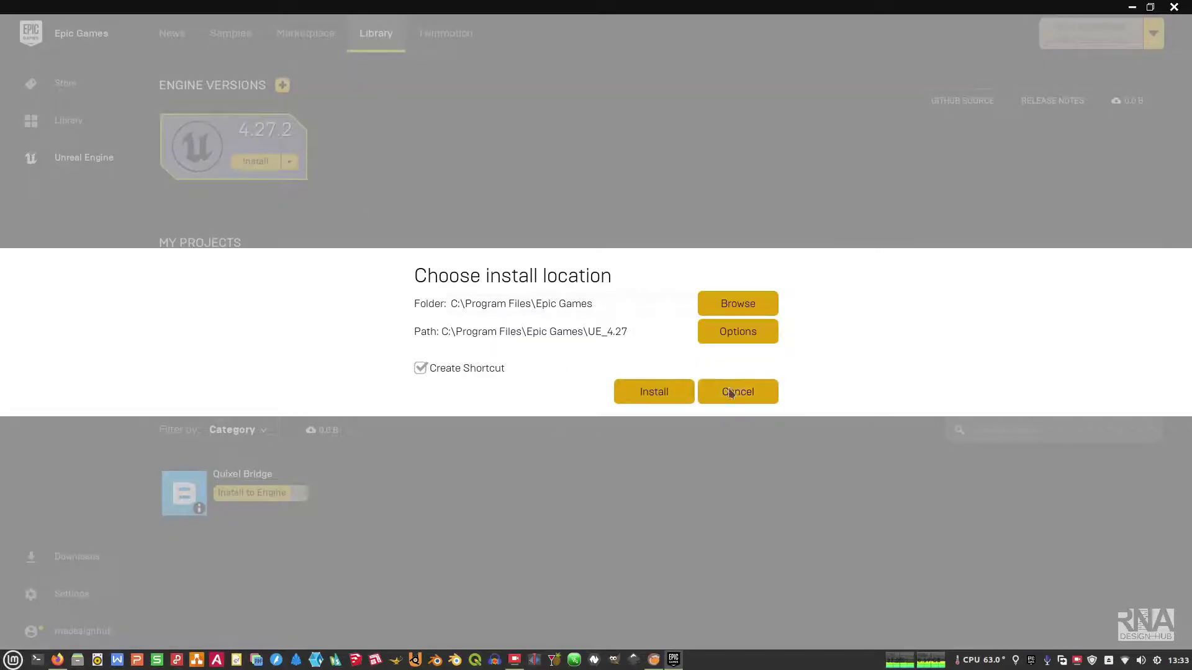
- Install Unreal Engine 4.27.2 to C:\Program Files\Epic Games\UE_4.27 and check its download progress
{"action": "left_click", "coordinate": [654, 396]}
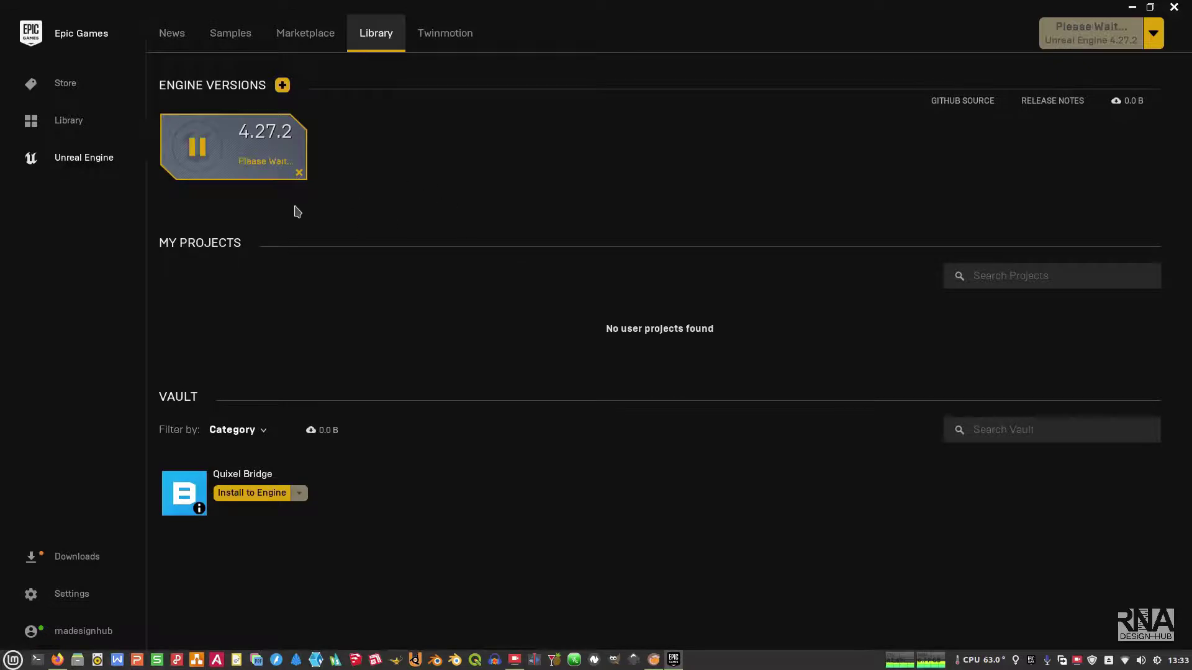
{"action": "left_click", "coordinate": [67, 560]}
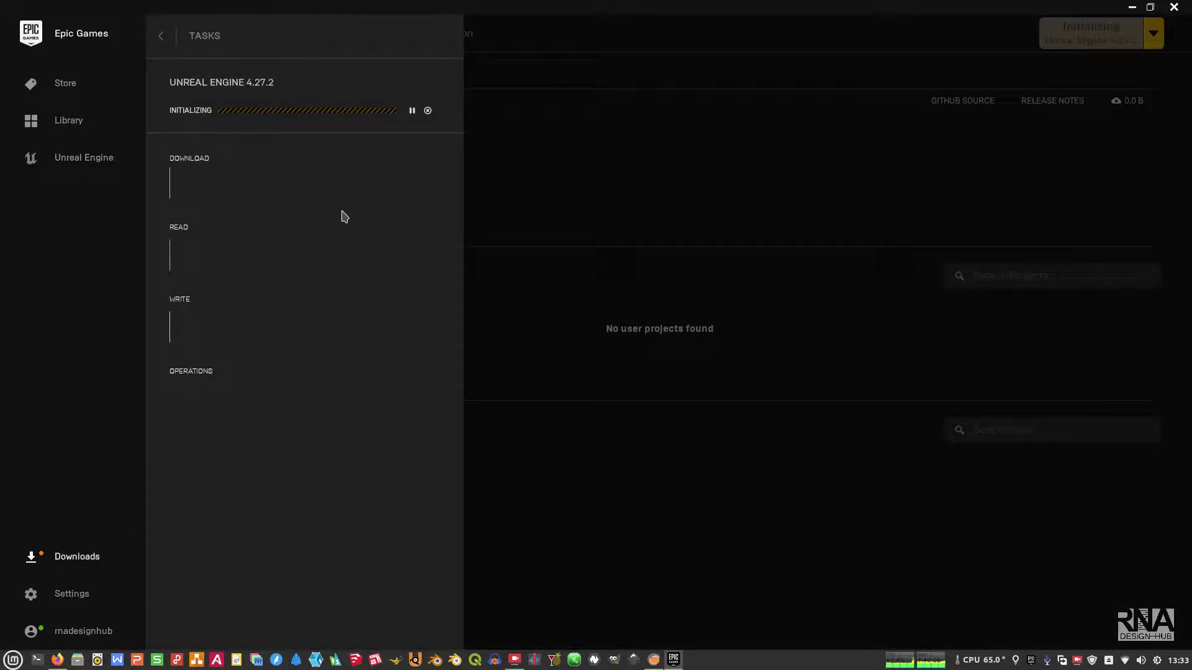
{"action": "left_click", "coordinate": [162, 37]}
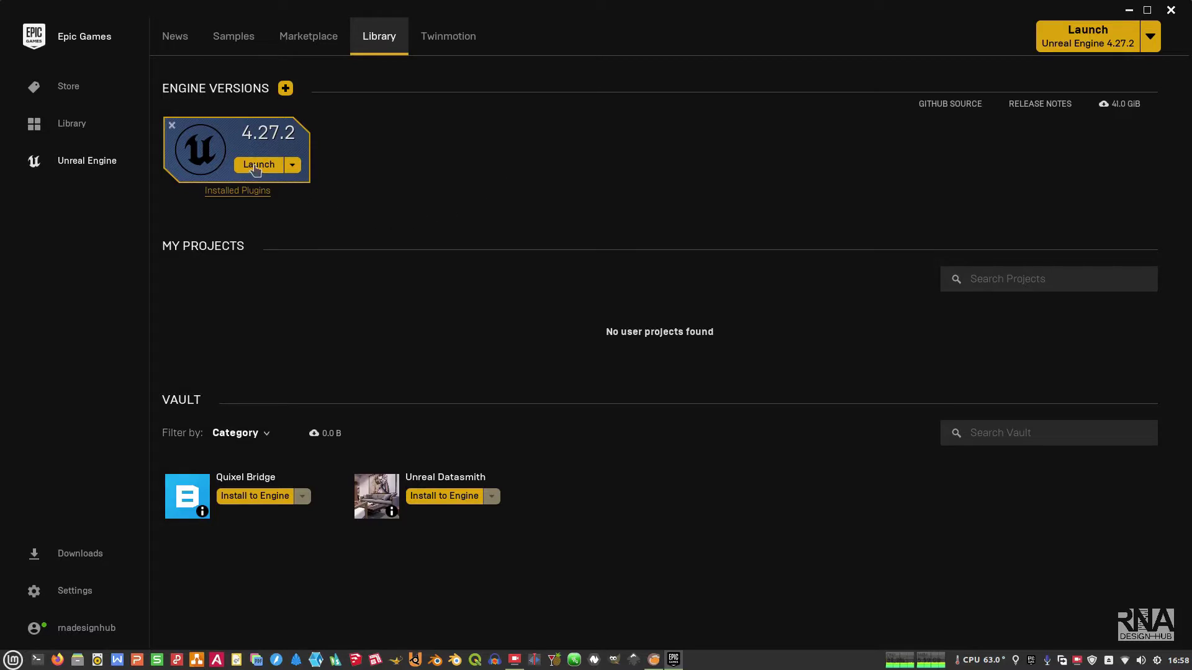
- Launch Unreal Engine 4.27.2 from its engine card
{"action": "left_click", "coordinate": [256, 165]}
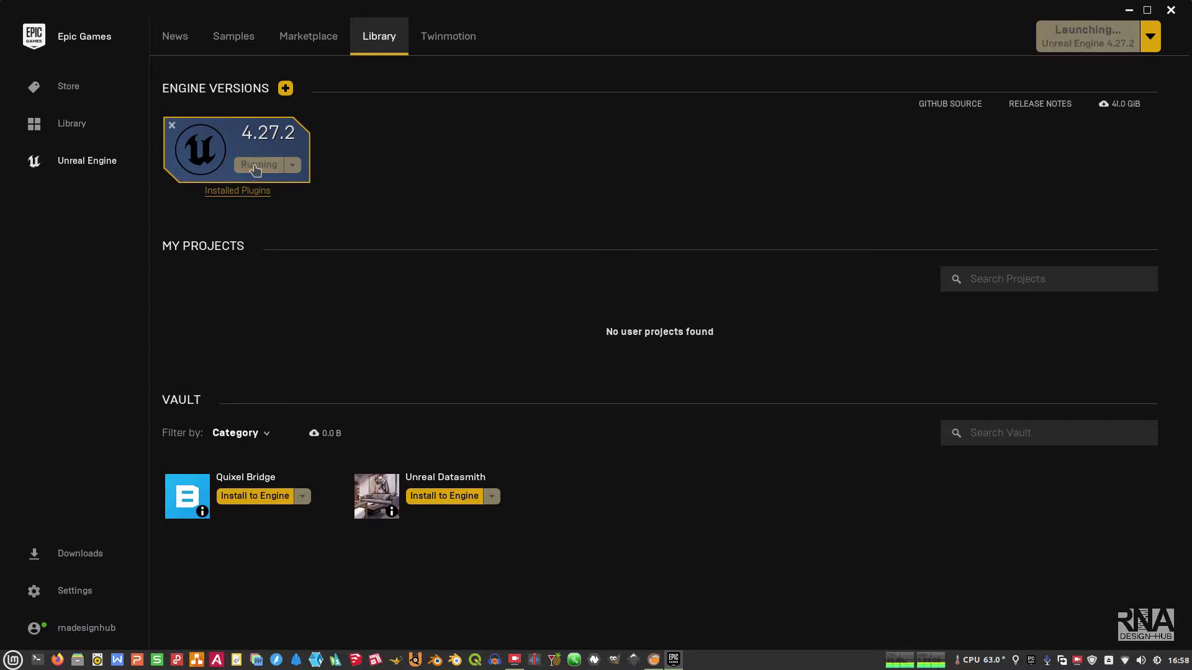